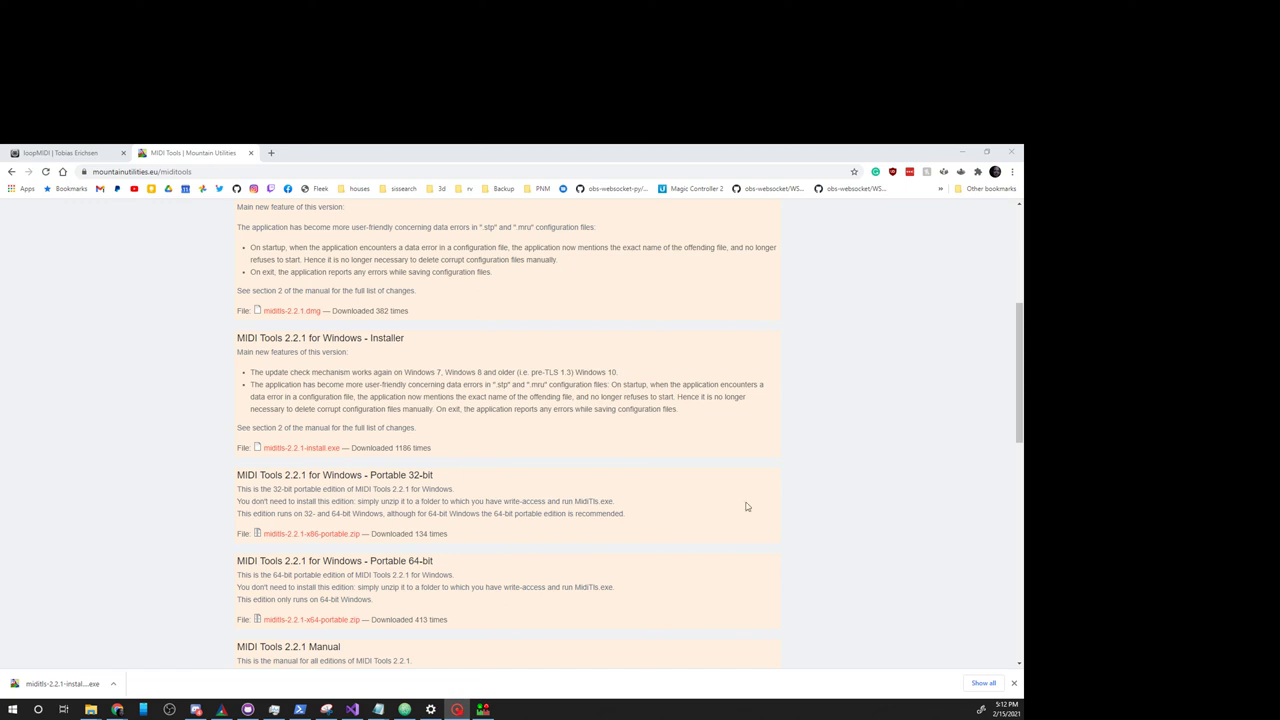
Review the download pages for loopMIDI and MIDI Tools 2.2.1
{"action": "left_click", "coordinate": [55, 153]}
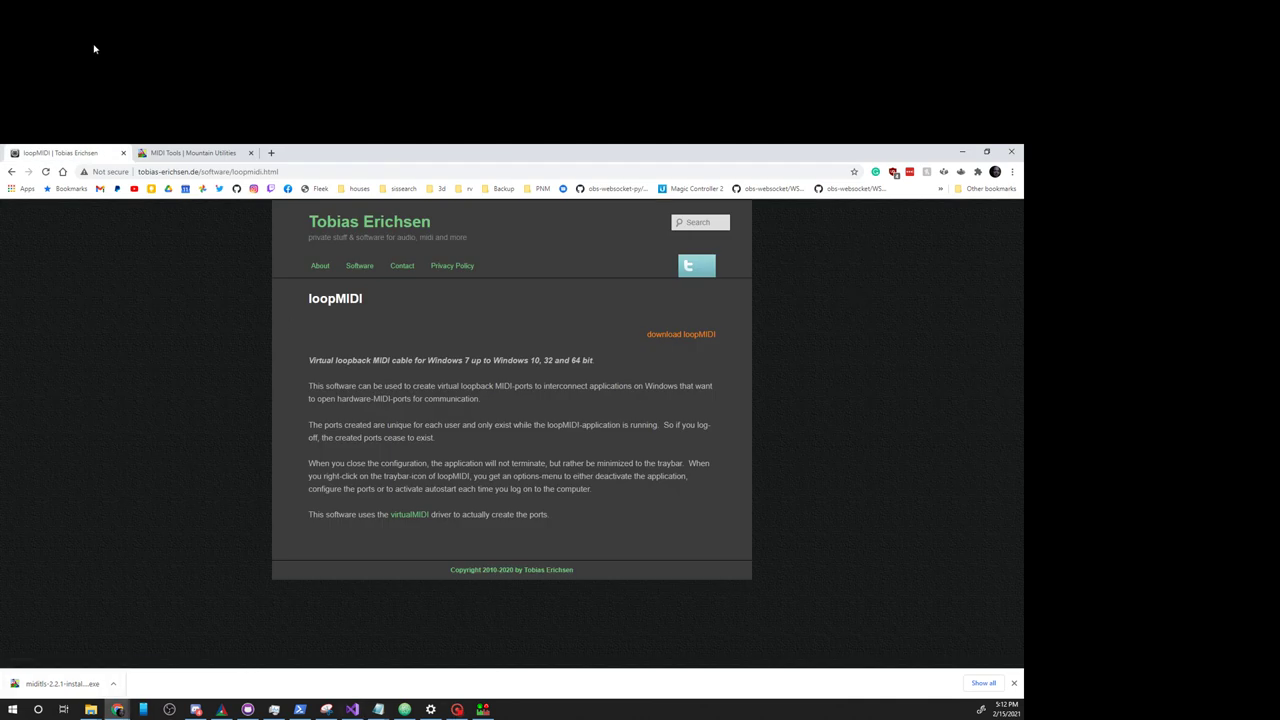
{"action": "key", "text": "ctrl+Tab"}
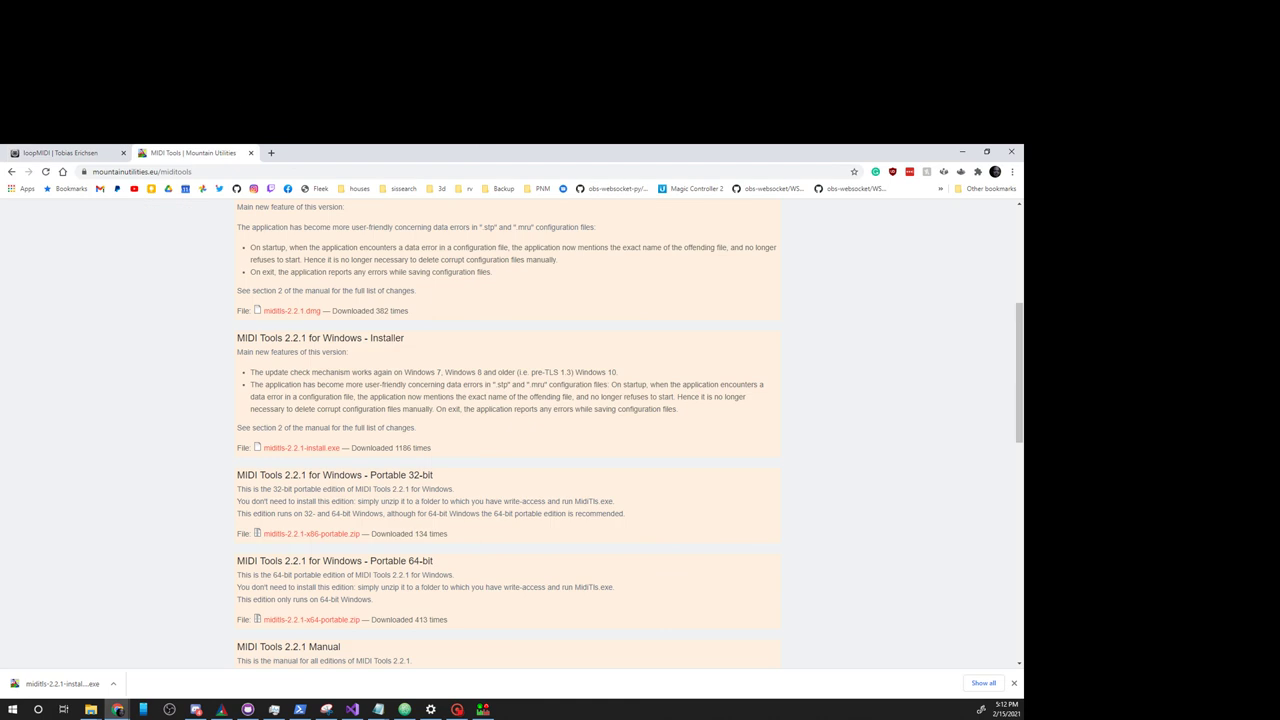
{"action": "scroll", "coordinate": [420, 426], "scroll_direction": "up", "scroll_amount": 5}
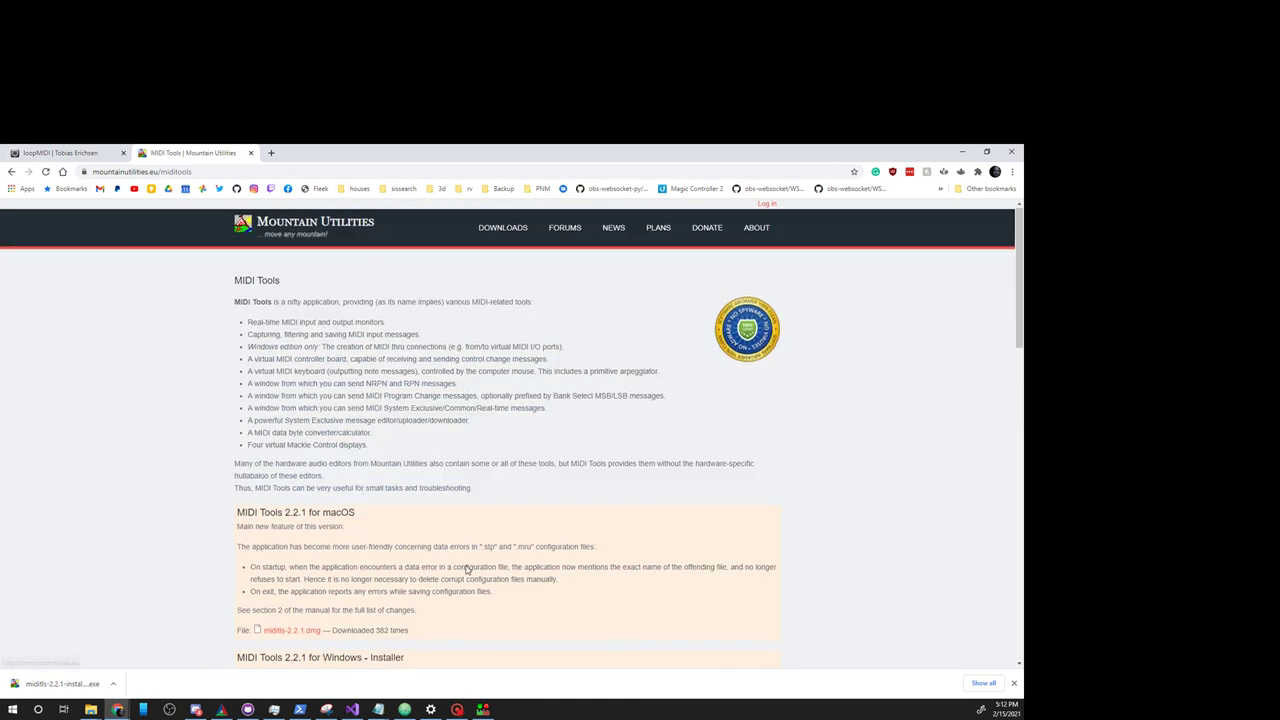
{"action": "scroll", "coordinate": [466, 569], "scroll_direction": "down", "scroll_amount": 3}
Switch to loopMIDI, inspect the loopMIDI Port entry in the list of loopback ports, and close the window
{"action": "mouse_move", "coordinate": [430, 710]}
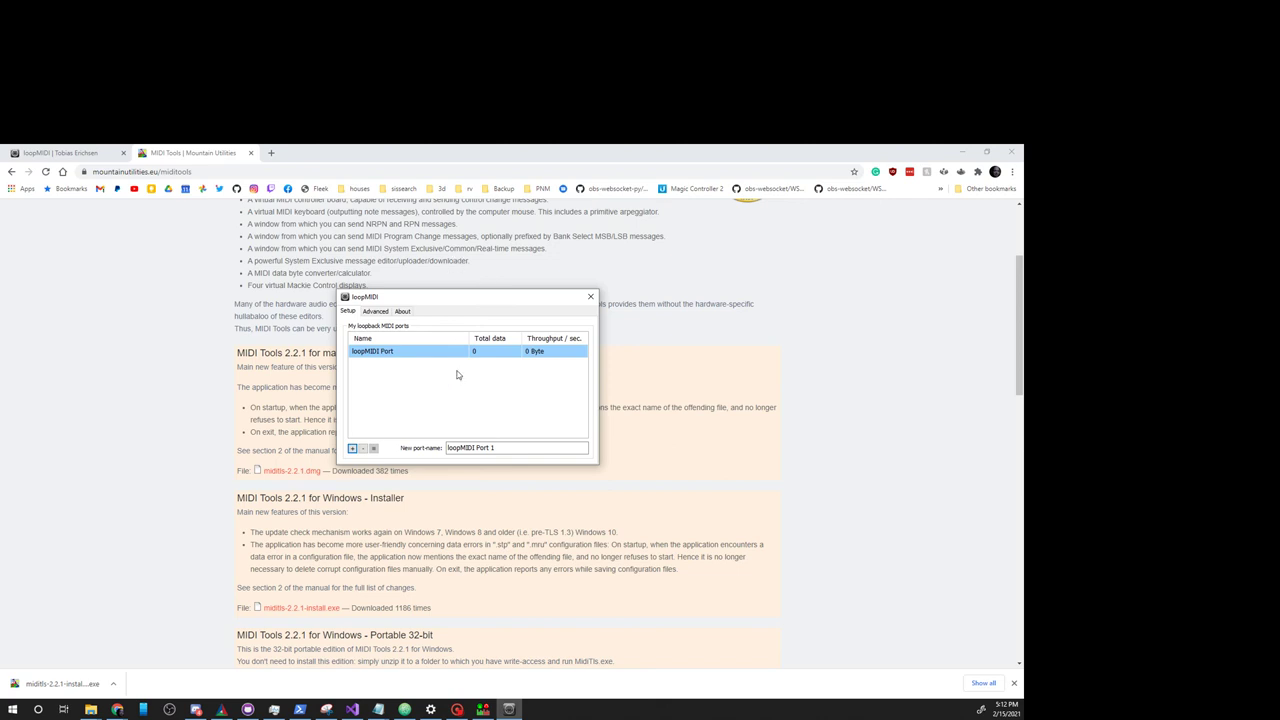
{"action": "key", "text": "Tab"}
{"action": "key", "text": "space"}
{"action": "left_click", "coordinate": [353, 448]}
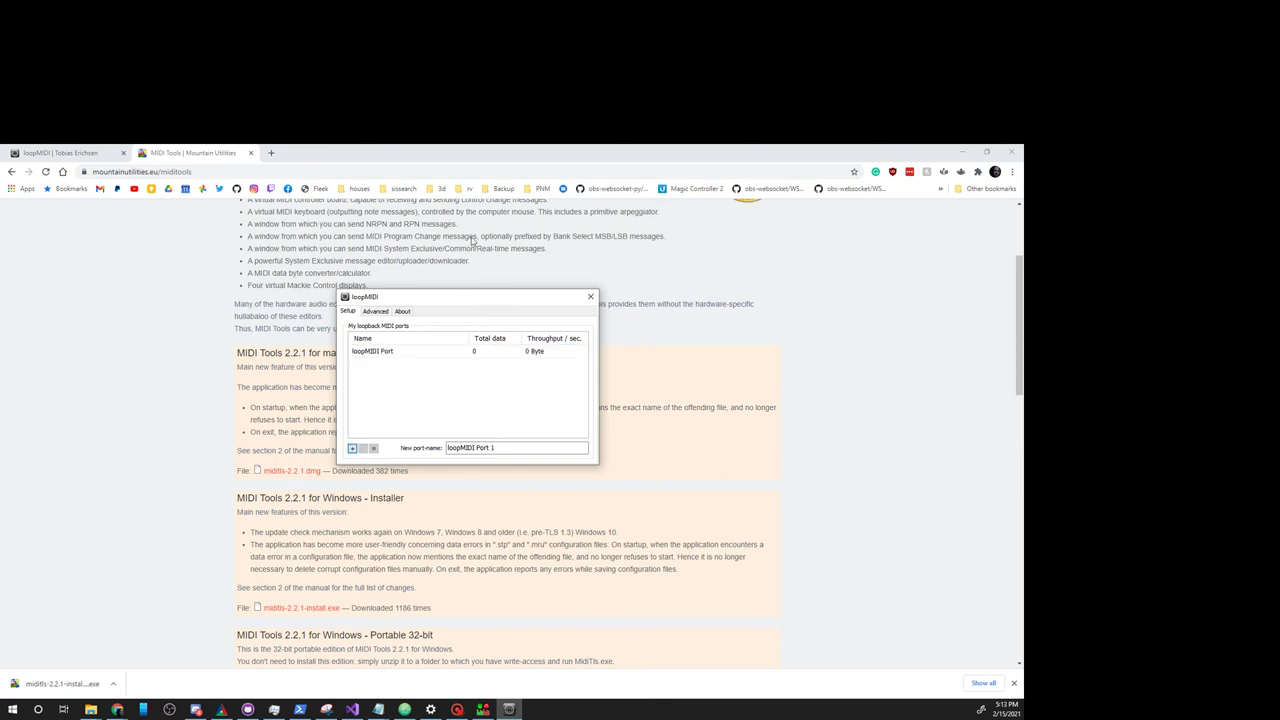
{"action": "left_click", "coordinate": [382, 352]}
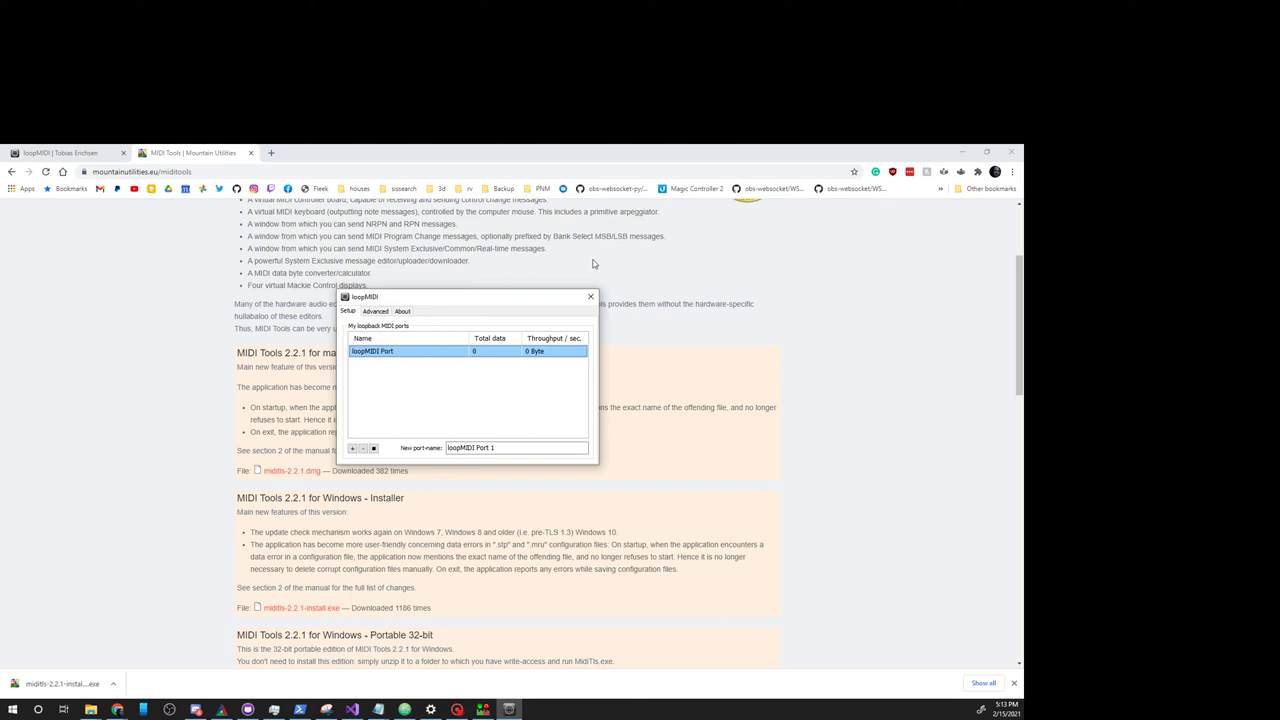
{"action": "left_click", "coordinate": [590, 296]}
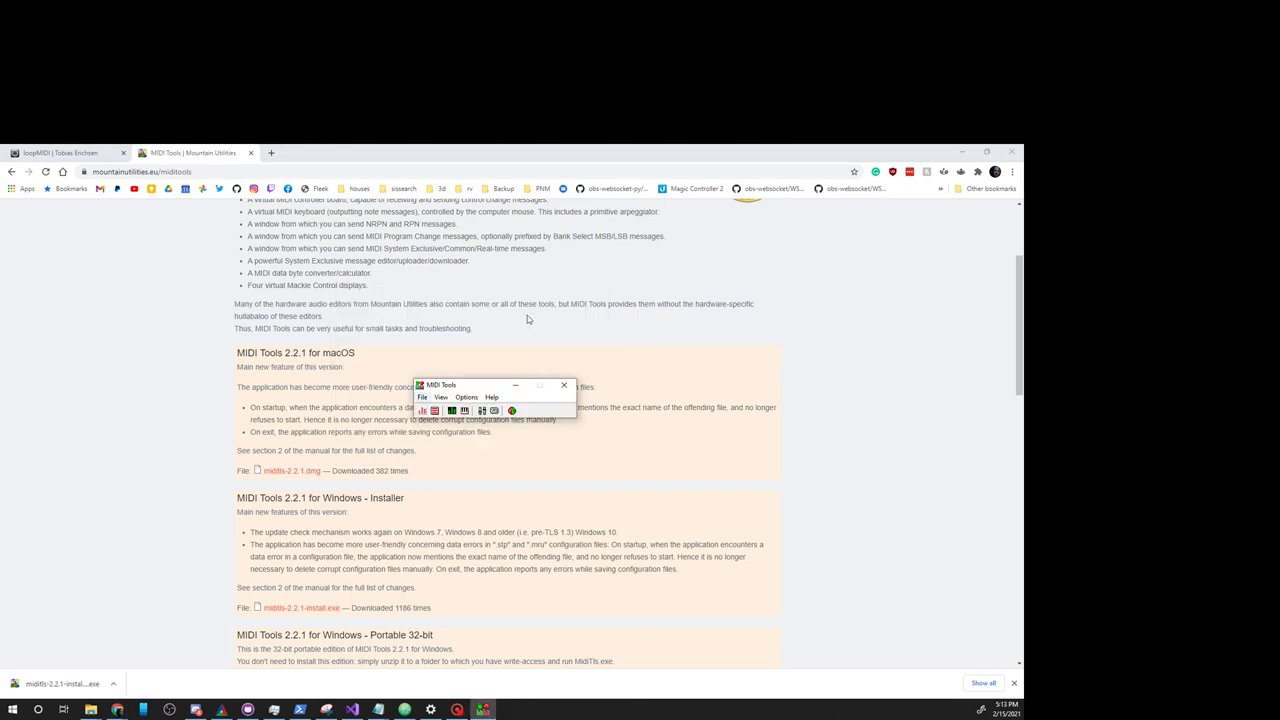
Switch to MIDI Tools, open the MIDI devices settings, select loopMIDI Port among the output devices, and accept the dialog
{"action": "left_click", "coordinate": [422, 397]}
{"action": "left_click", "coordinate": [430, 409]}
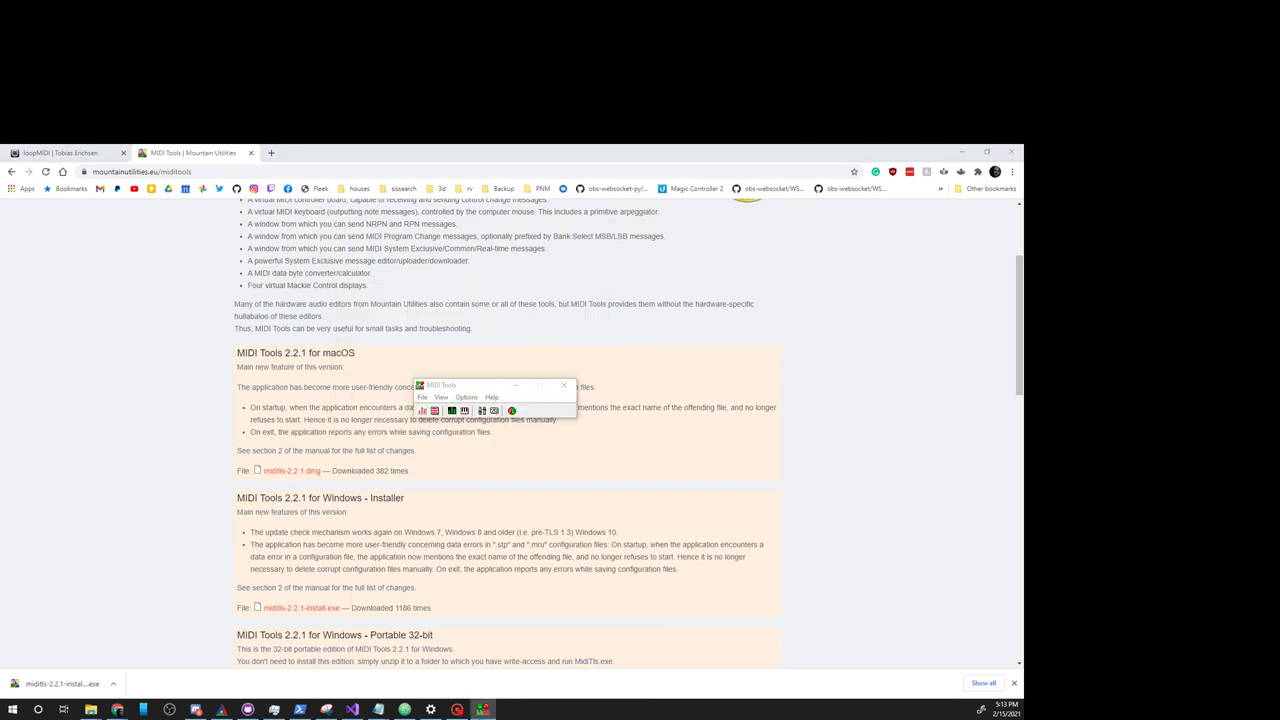
{"action": "key", "text": "Down"}
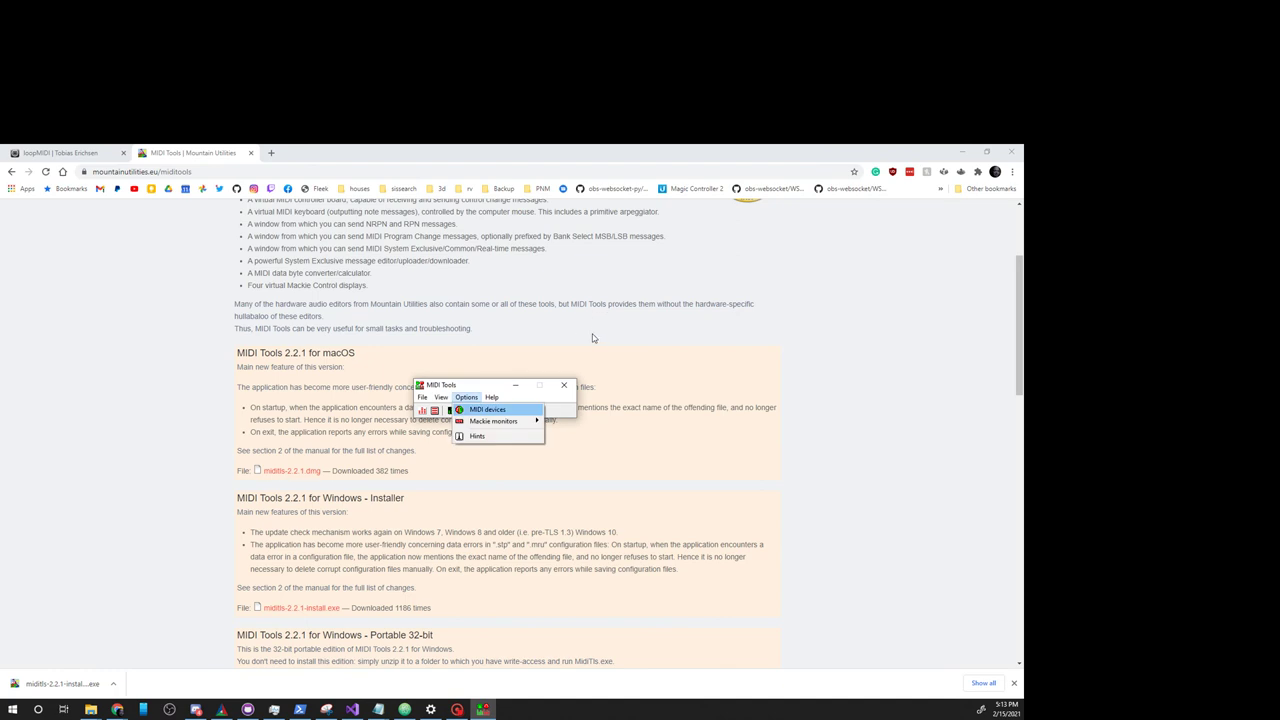
{"action": "key", "text": "Return"}
{"action": "key", "text": "ctrl+Tab"}
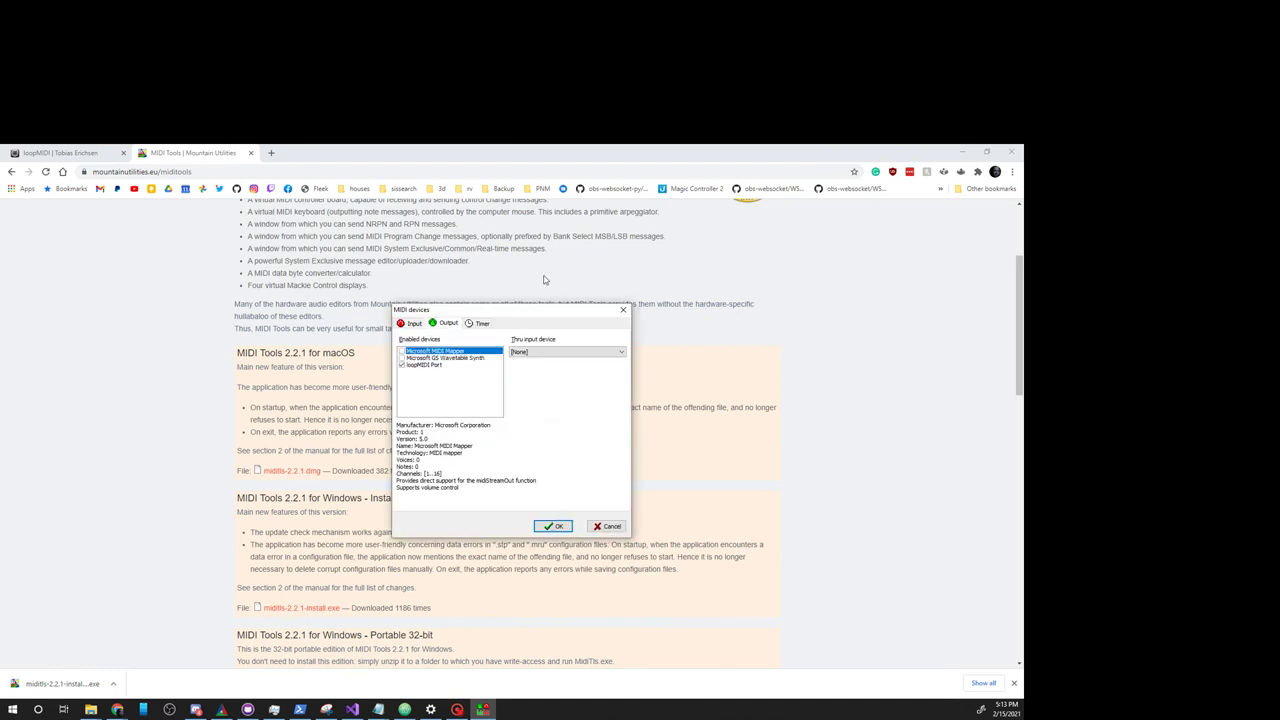
{"action": "key", "text": "Down"}
{"action": "key", "text": "Down"}
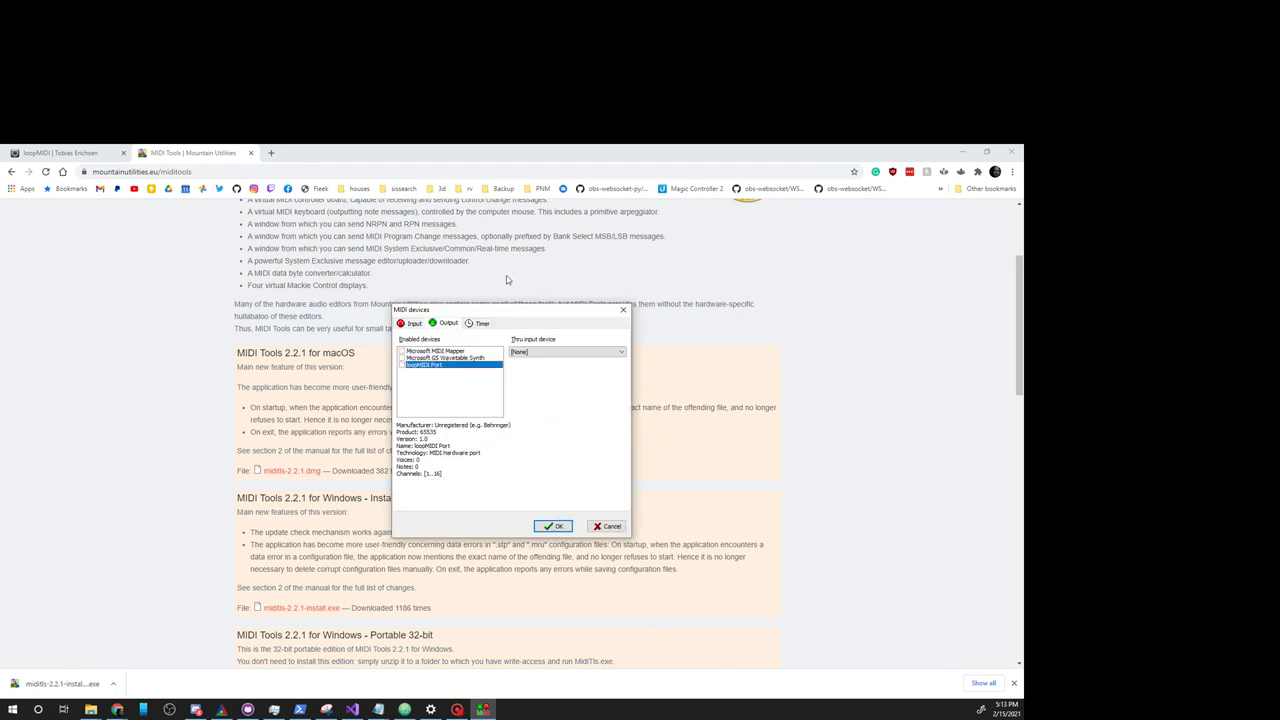
{"action": "key", "text": "Return"}
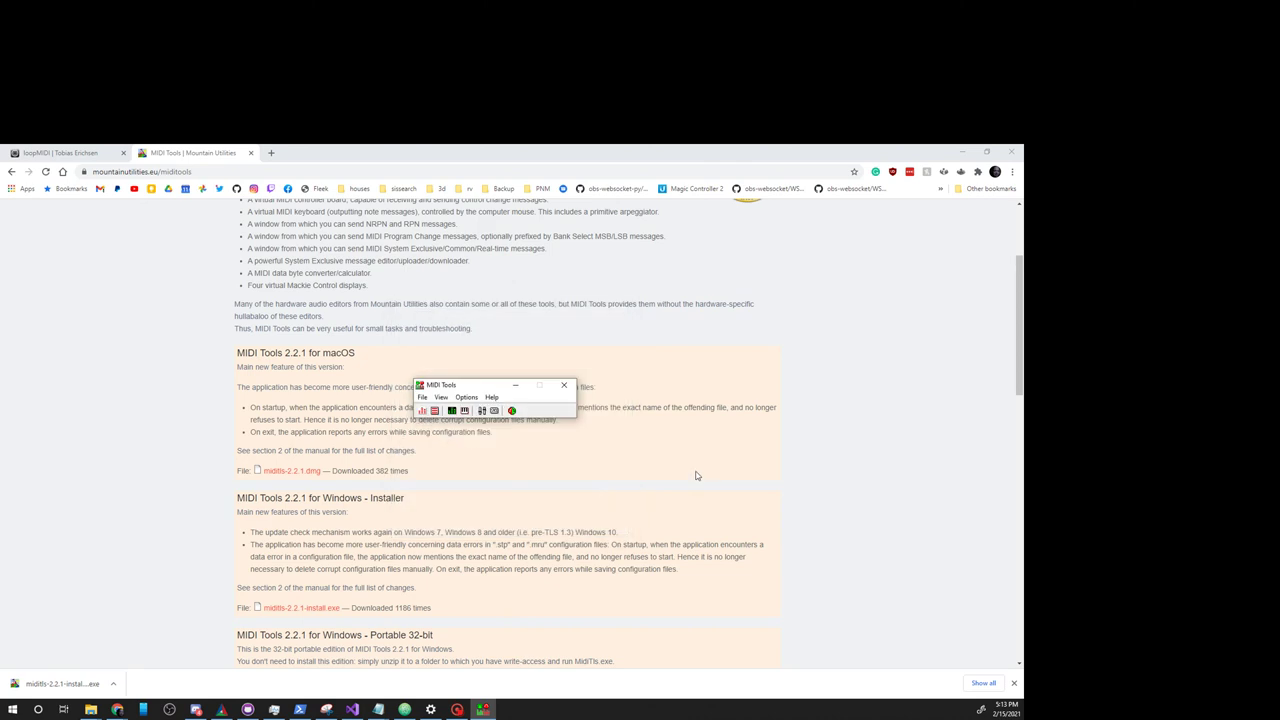
Open the virtual MIDI keyboard and check its device choices, keeping loopMIDI Port selected
{"action": "left_click", "coordinate": [583, 340]}
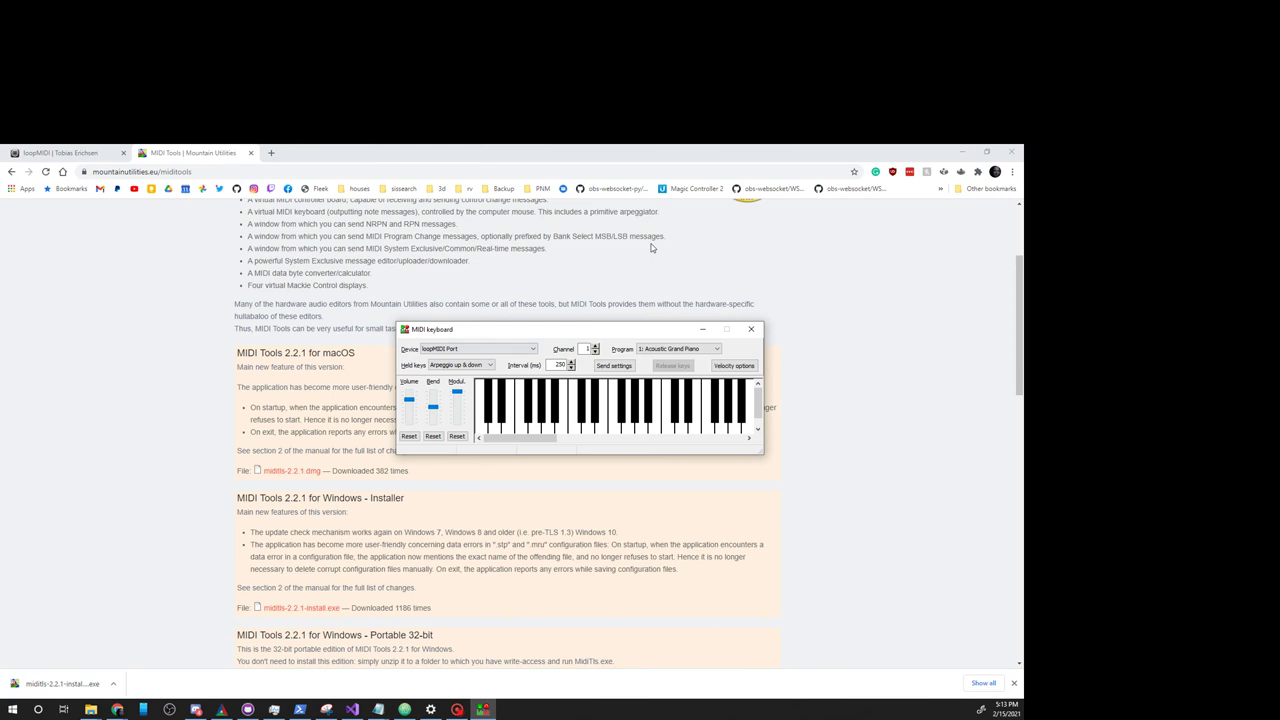
{"action": "left_click", "coordinate": [491, 349]}
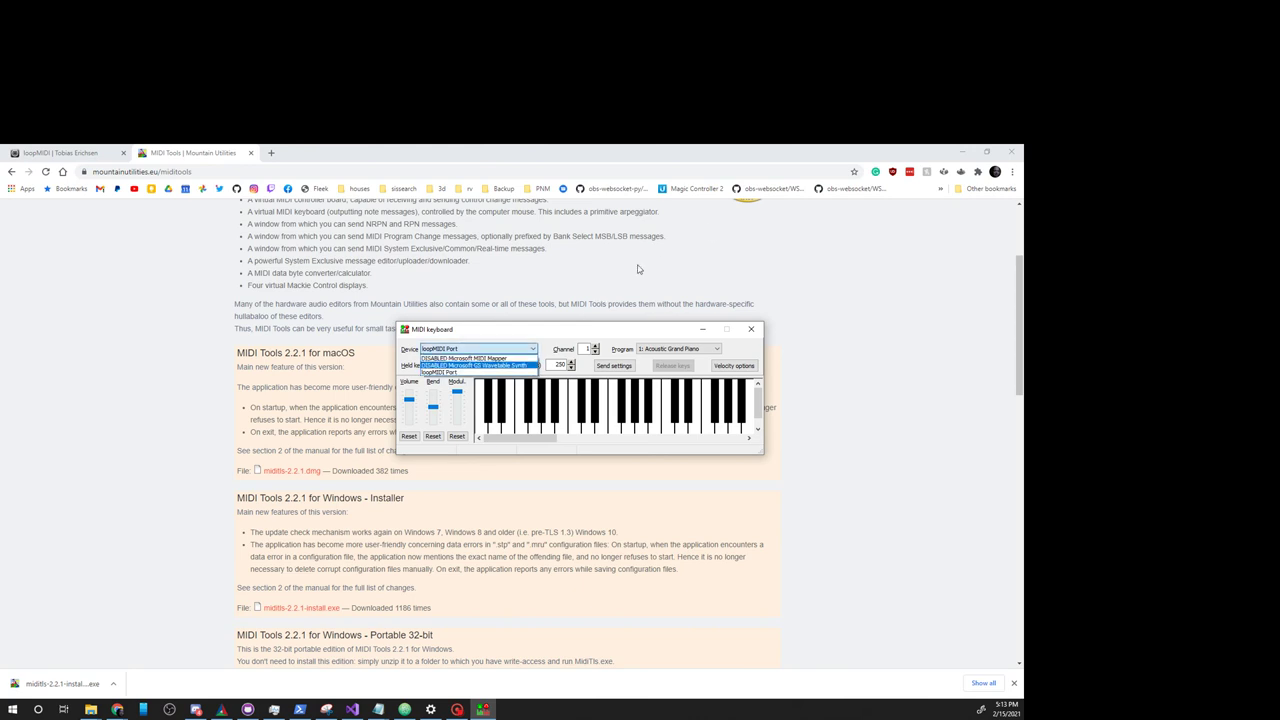
{"action": "left_click", "coordinate": [563, 328]}
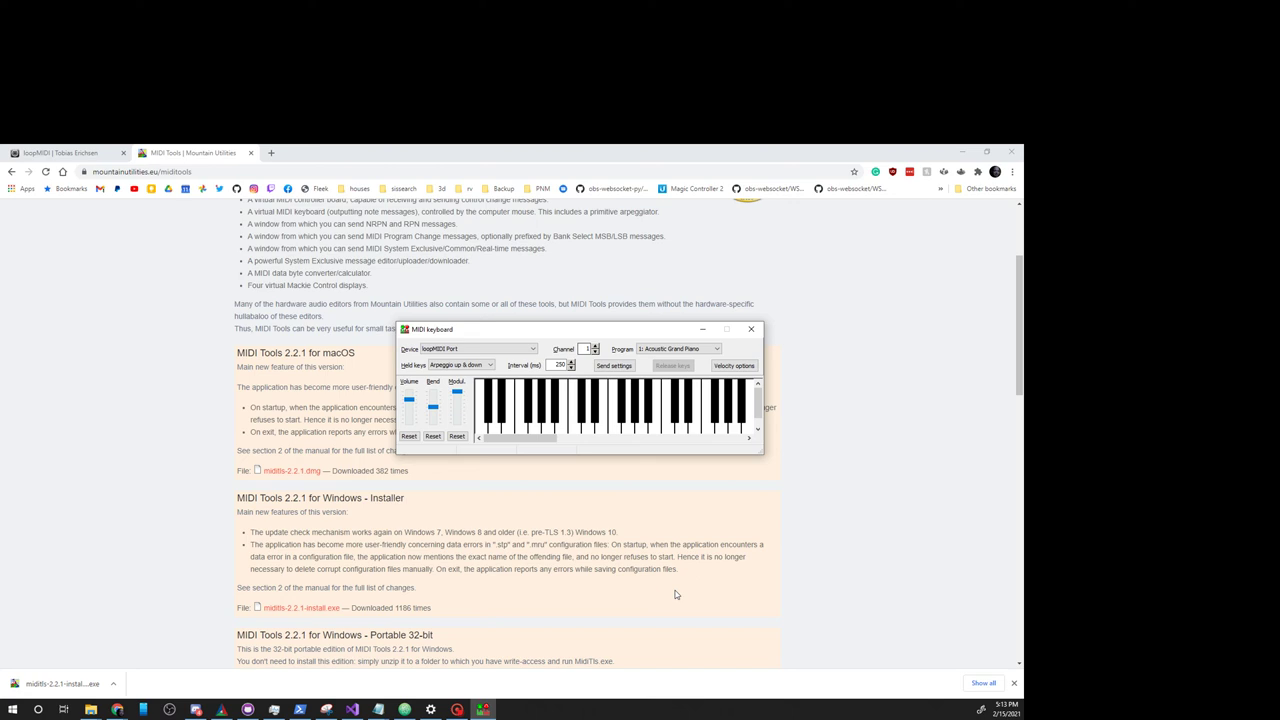
Switch to OBS Studio, open the OBS MIDI settings, and keep loopMIDI Port 1 as the device's output
{"action": "left_click", "coordinate": [220, 710]}
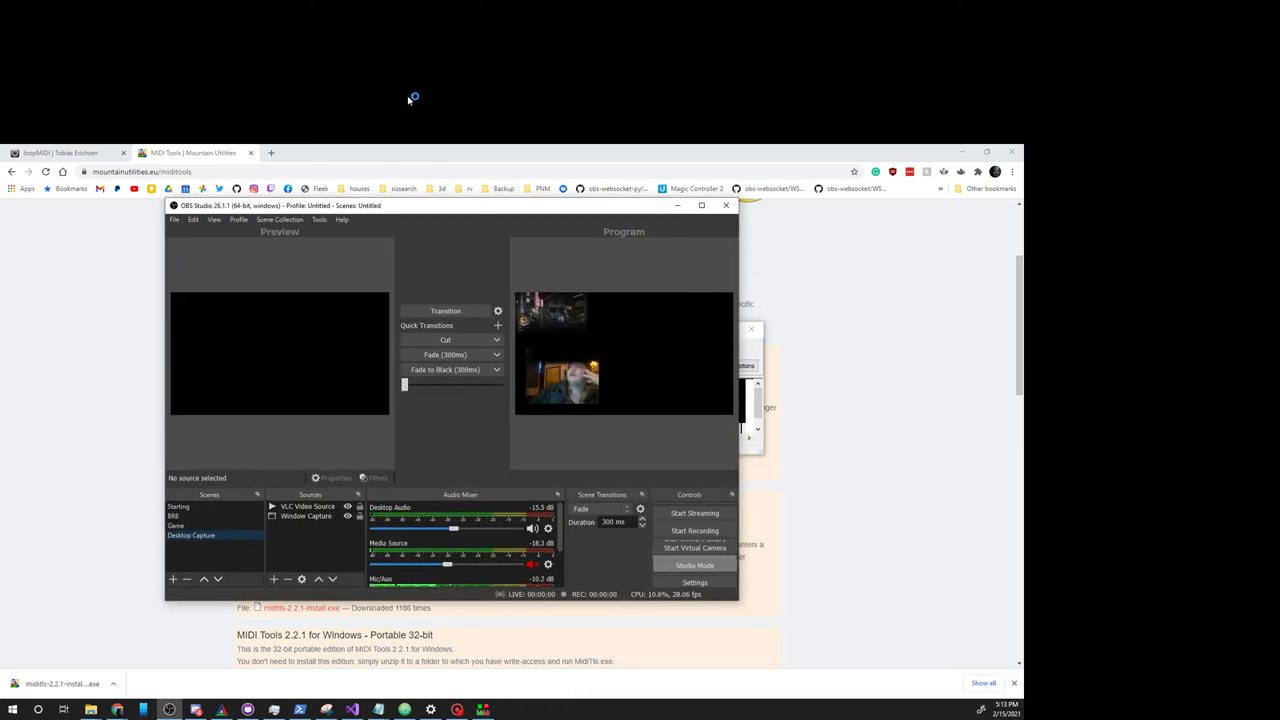
{"action": "left_click", "coordinate": [344, 312]}
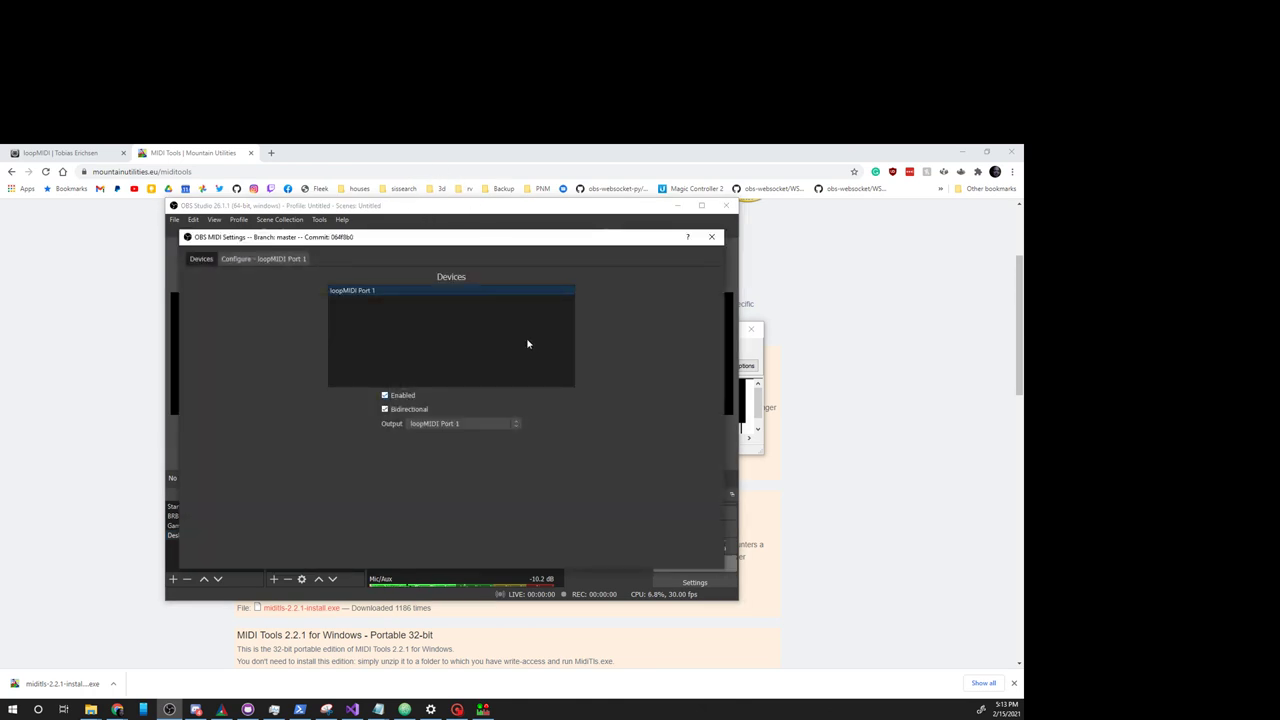
{"action": "left_click", "coordinate": [432, 424]}
{"action": "left_click", "coordinate": [434, 443]}
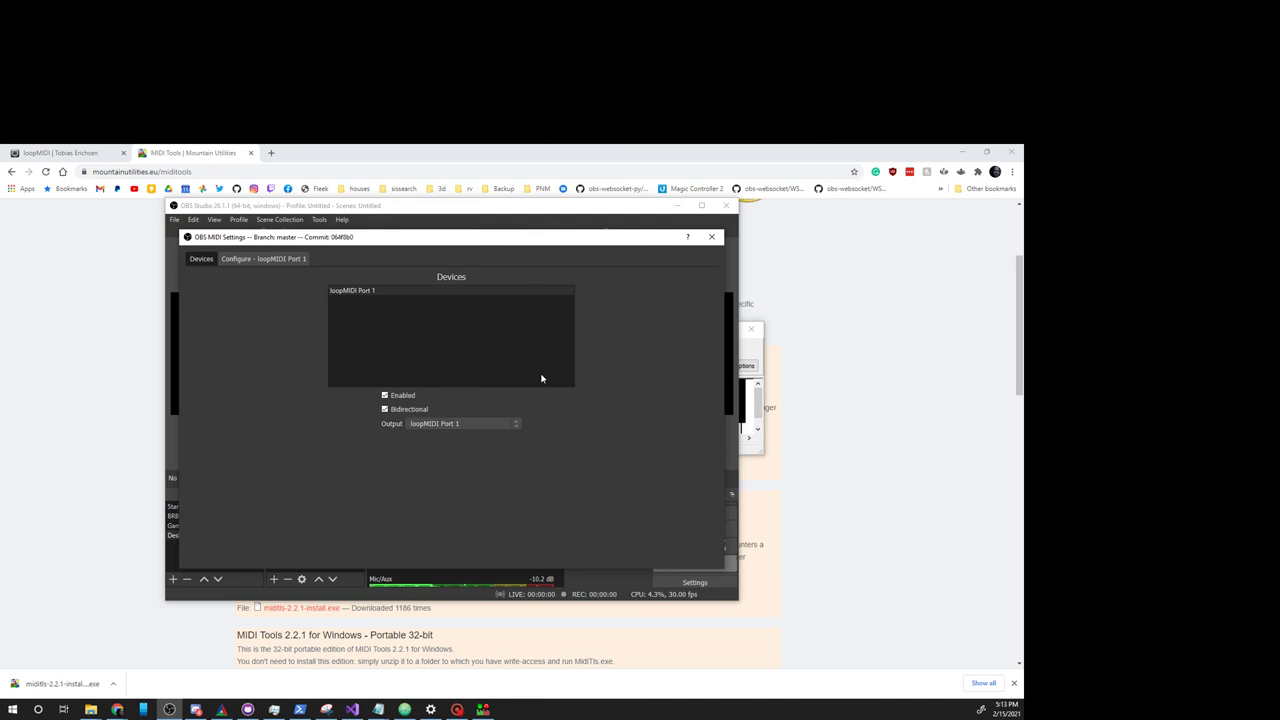
Show the mapping configuration for loopMIDI Port 1 and place the MIDI settings and MIDI keyboard windows side by side
{"action": "key", "text": "ctrl+Tab"}
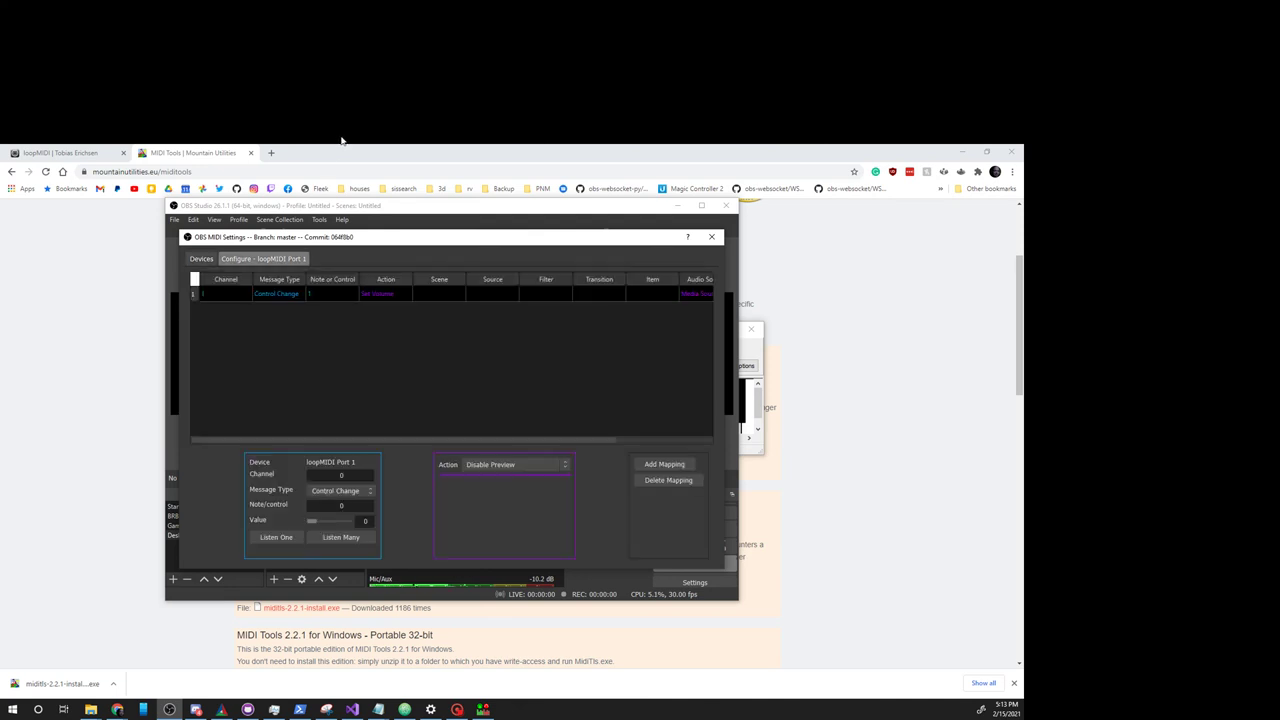
{"action": "mouse_move", "coordinate": [389, 241]}
{"action": "left_mouse_down"}
{"action": "mouse_move", "coordinate": [328, 290]}
{"action": "mouse_move", "coordinate": [210, 289]}
{"action": "left_mouse_up"}
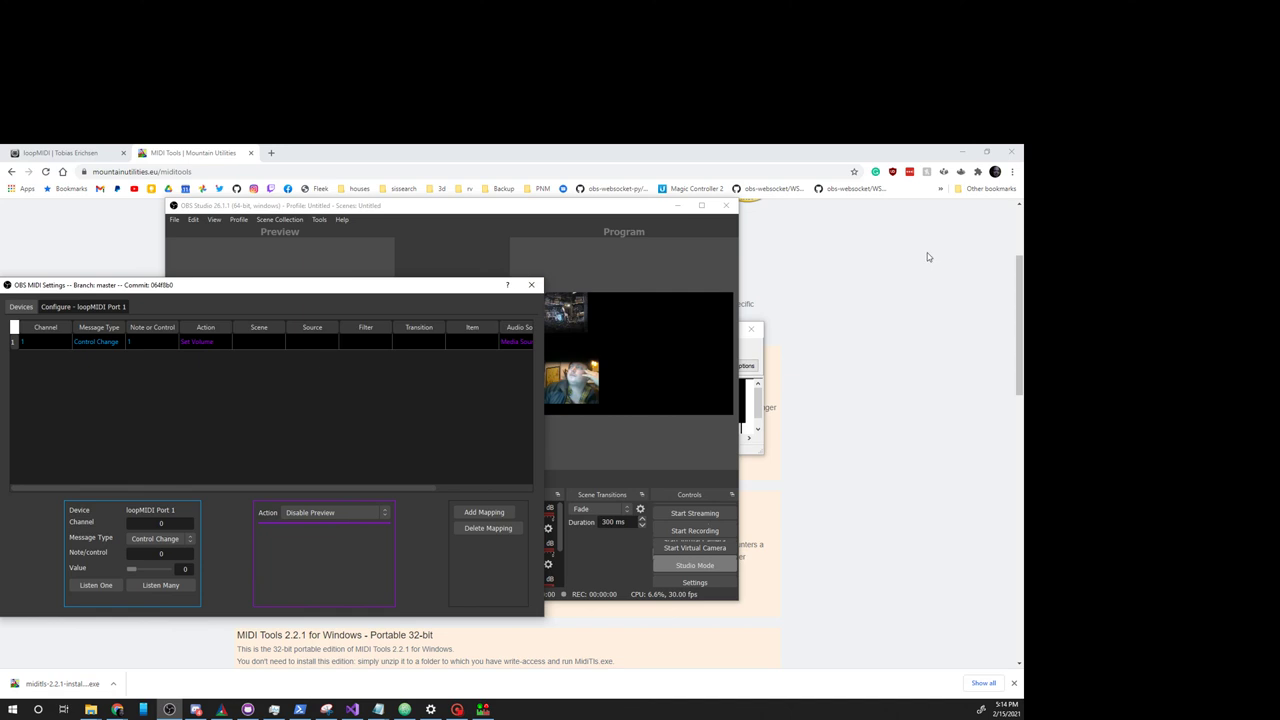
{"action": "left_click", "coordinate": [746, 349]}
{"action": "left_click_drag", "start_coordinate": [617, 332], "coordinate": [840, 279]}
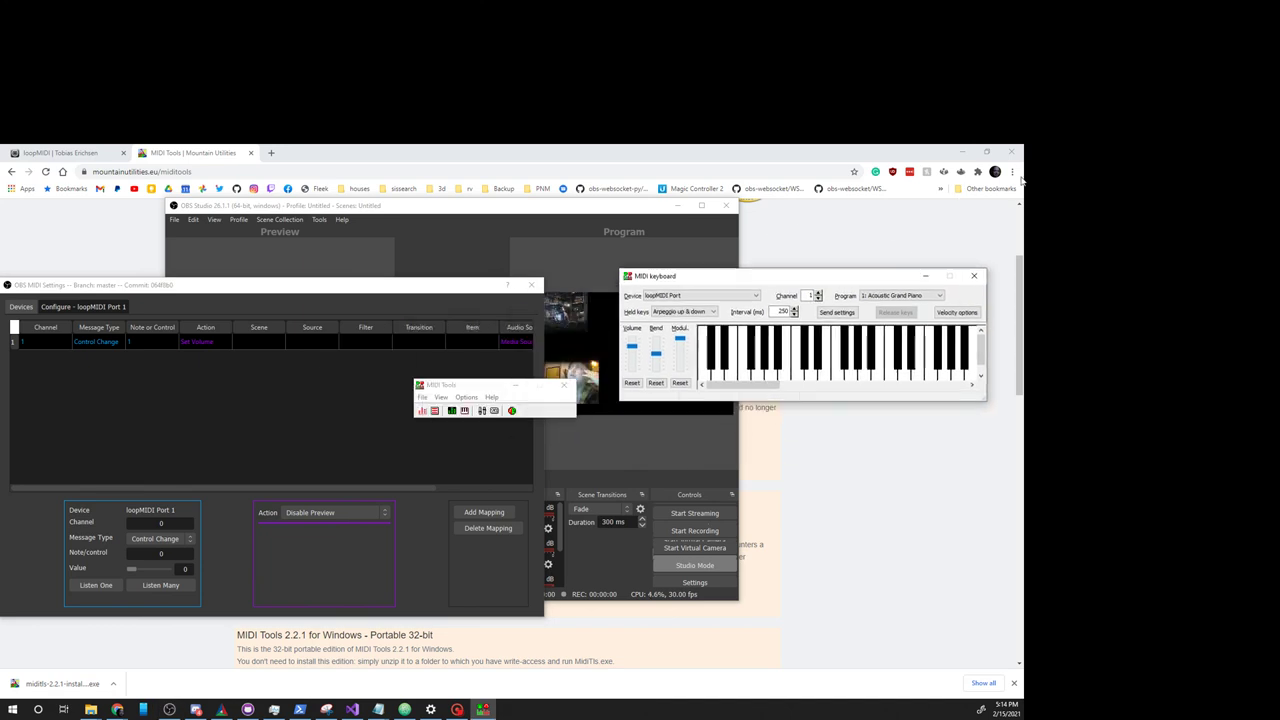
Start Listen Many and test it with several notes and slider movements on the virtual MIDI keyboard
{"action": "left_click", "coordinate": [171, 559]}
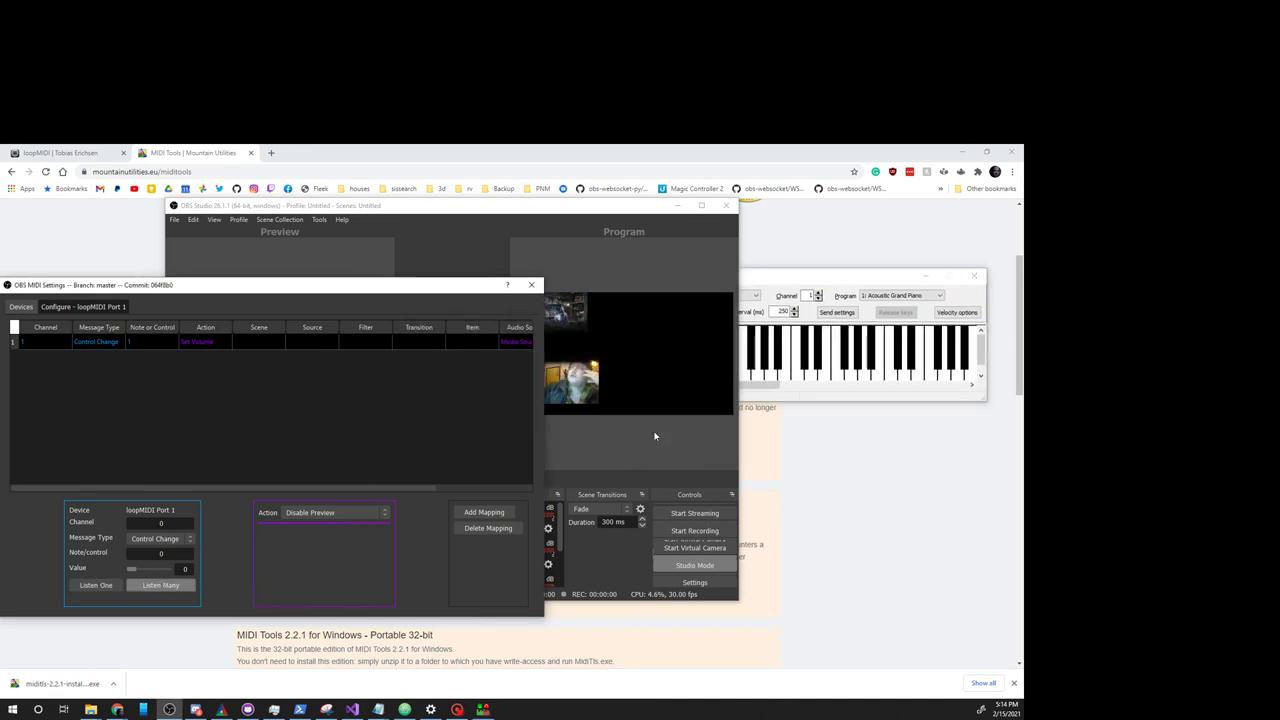
{"action": "left_click", "coordinate": [984, 290]}
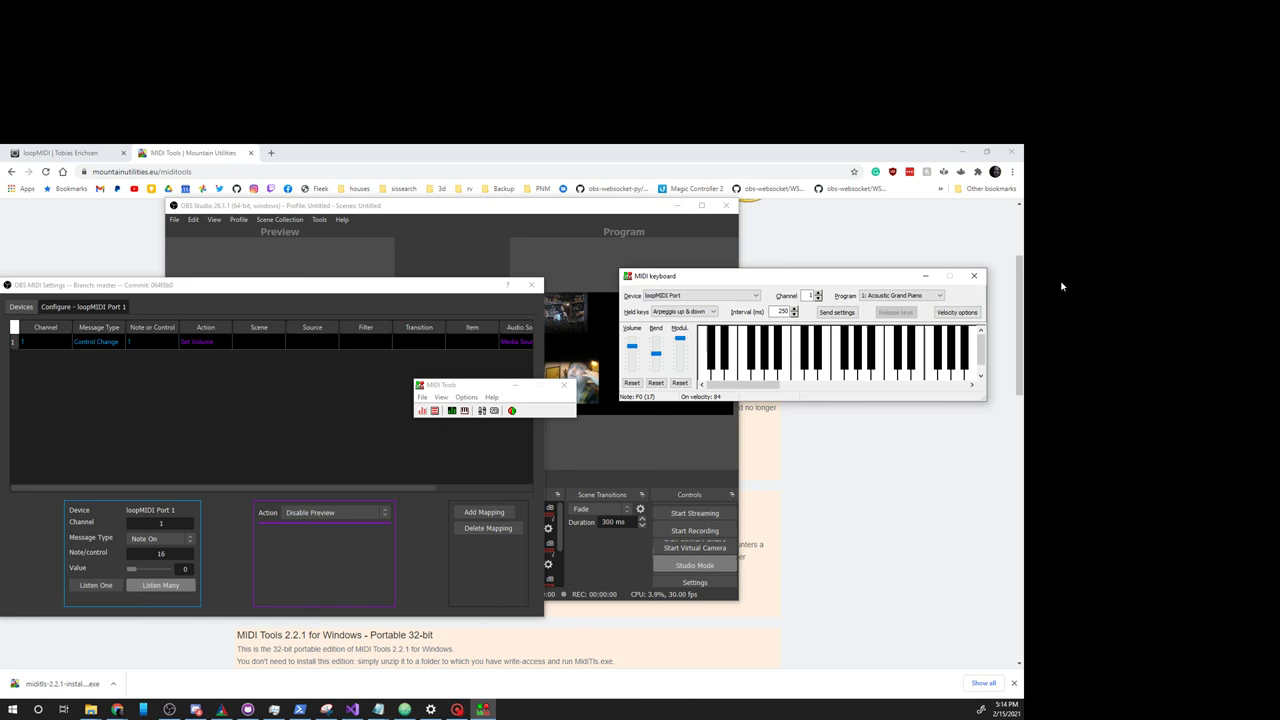
{"action": "left_click", "coordinate": [757, 359]}
{"action": "left_click", "coordinate": [724, 364]}
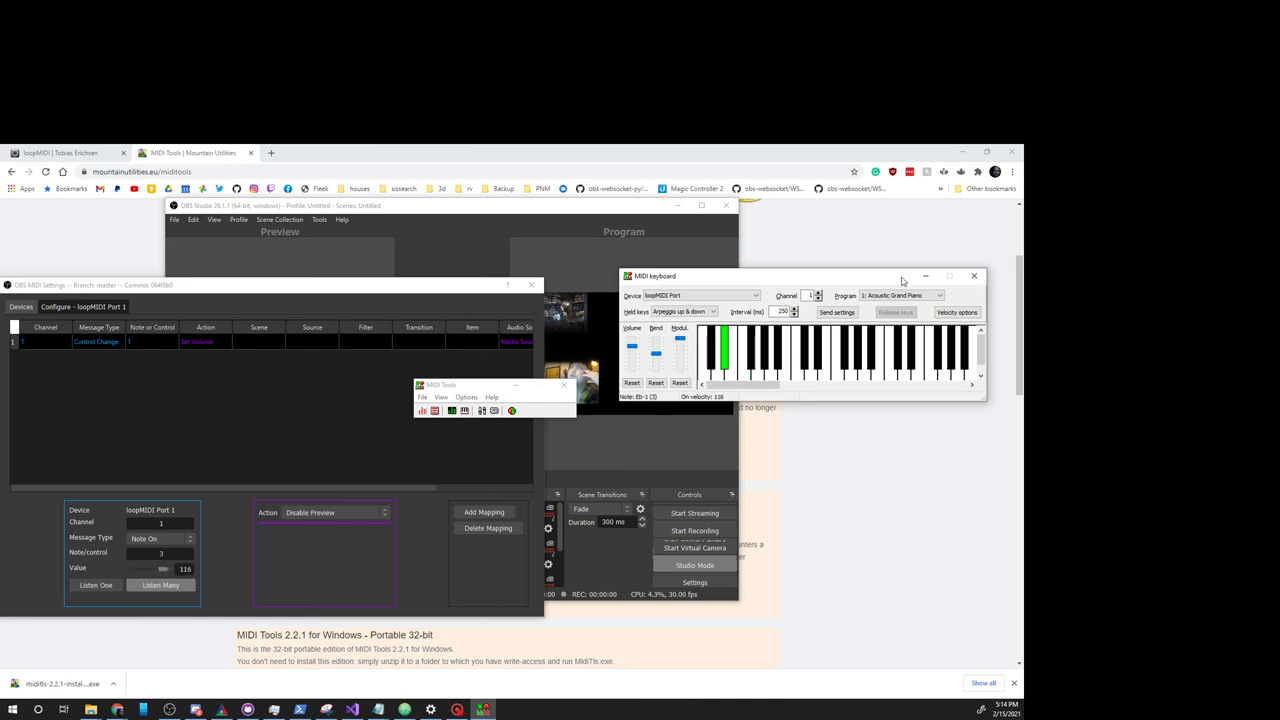
{"action": "left_click", "coordinate": [709, 363]}
{"action": "mouse_move", "coordinate": [656, 354]}
{"action": "left_mouse_down"}
{"action": "mouse_move", "coordinate": [658, 334]}
{"action": "mouse_move", "coordinate": [636, 357]}
{"action": "mouse_move", "coordinate": [657, 348]}
{"action": "left_mouse_up"}
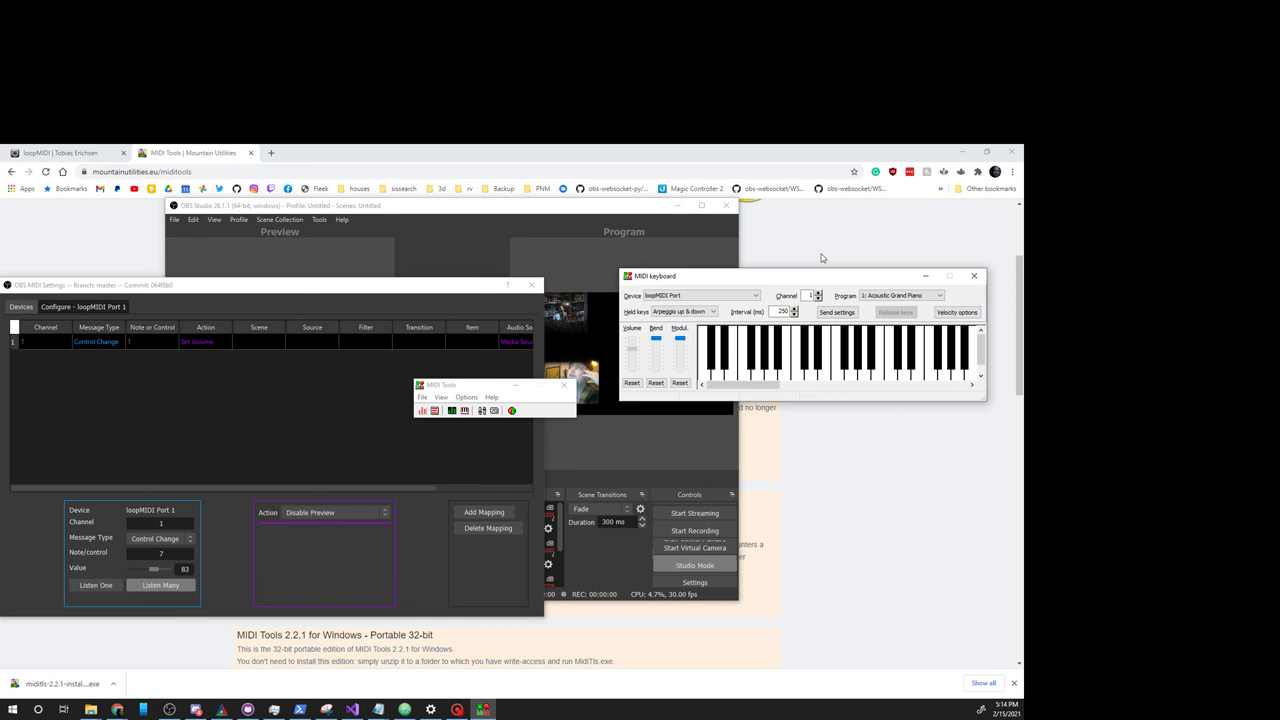
{"action": "left_click", "coordinate": [796, 338]}
{"action": "left_click", "coordinate": [845, 341]}
{"action": "left_click", "coordinate": [903, 344]}
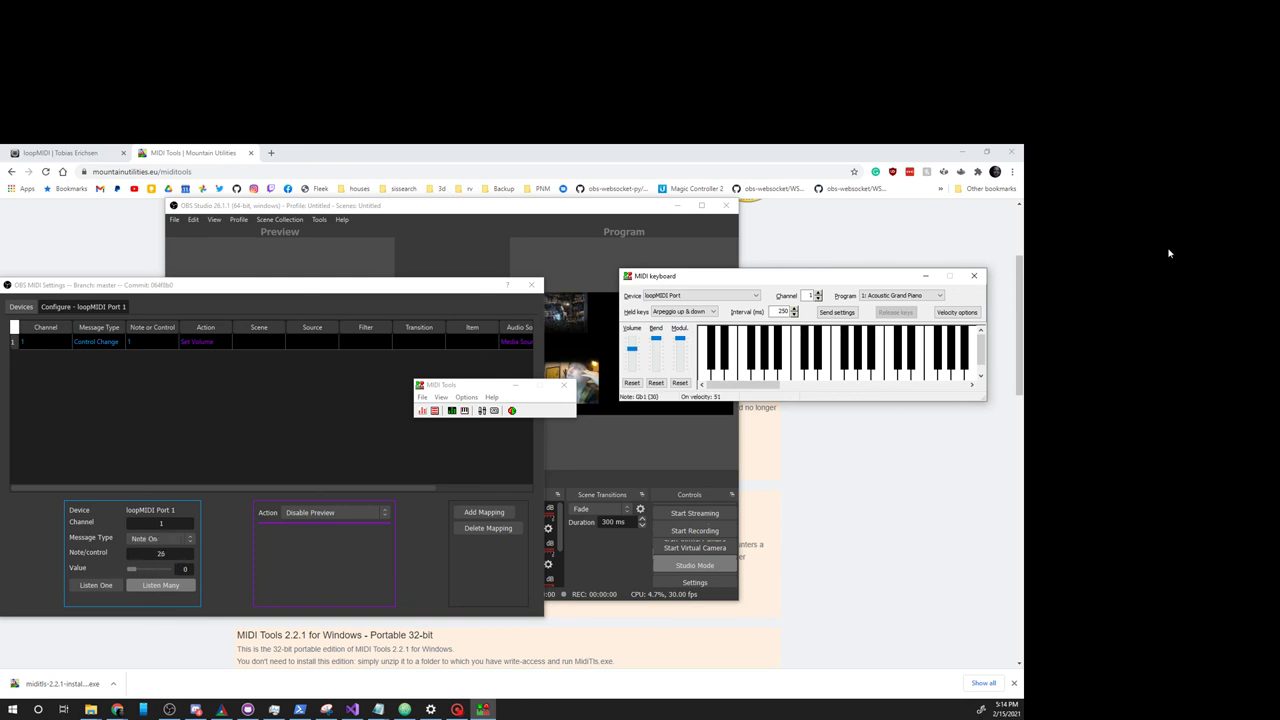
Send the MIDI keyboard's settings and reset its modulation and pitch bend sliders
{"action": "left_click", "coordinate": [848, 312]}
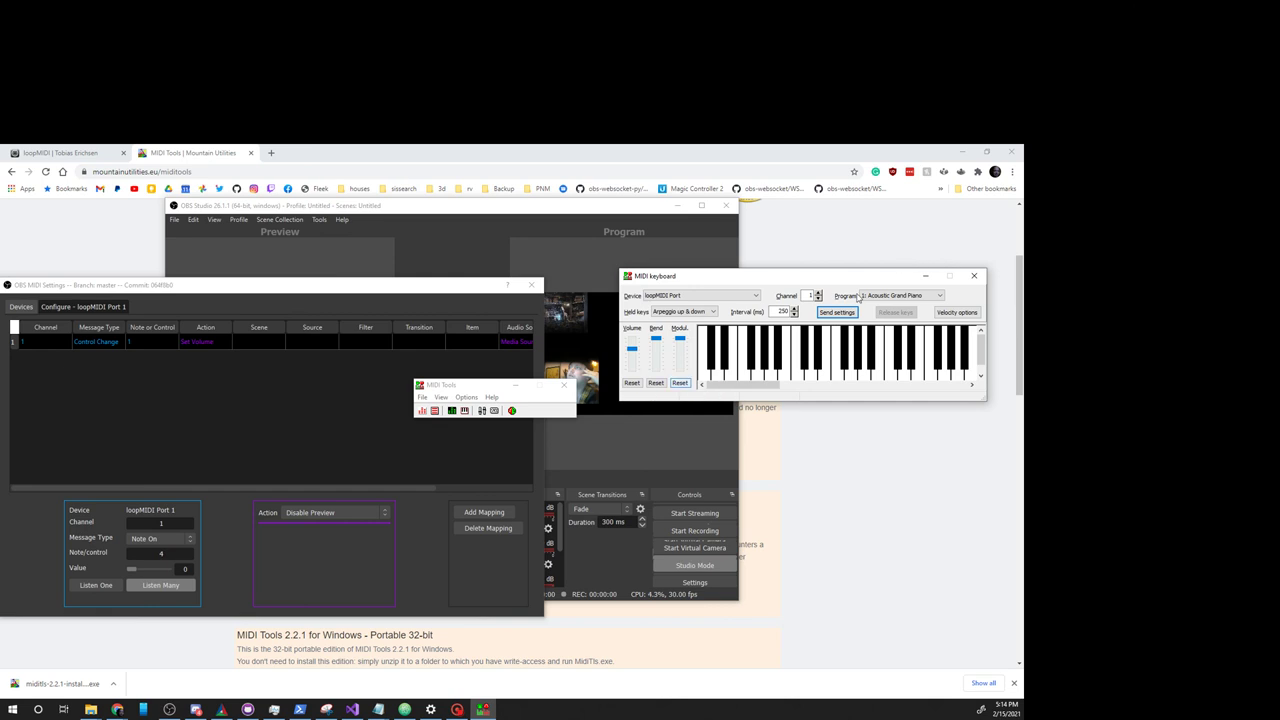
{"action": "left_click", "coordinate": [684, 382]}
{"action": "left_click", "coordinate": [657, 382]}
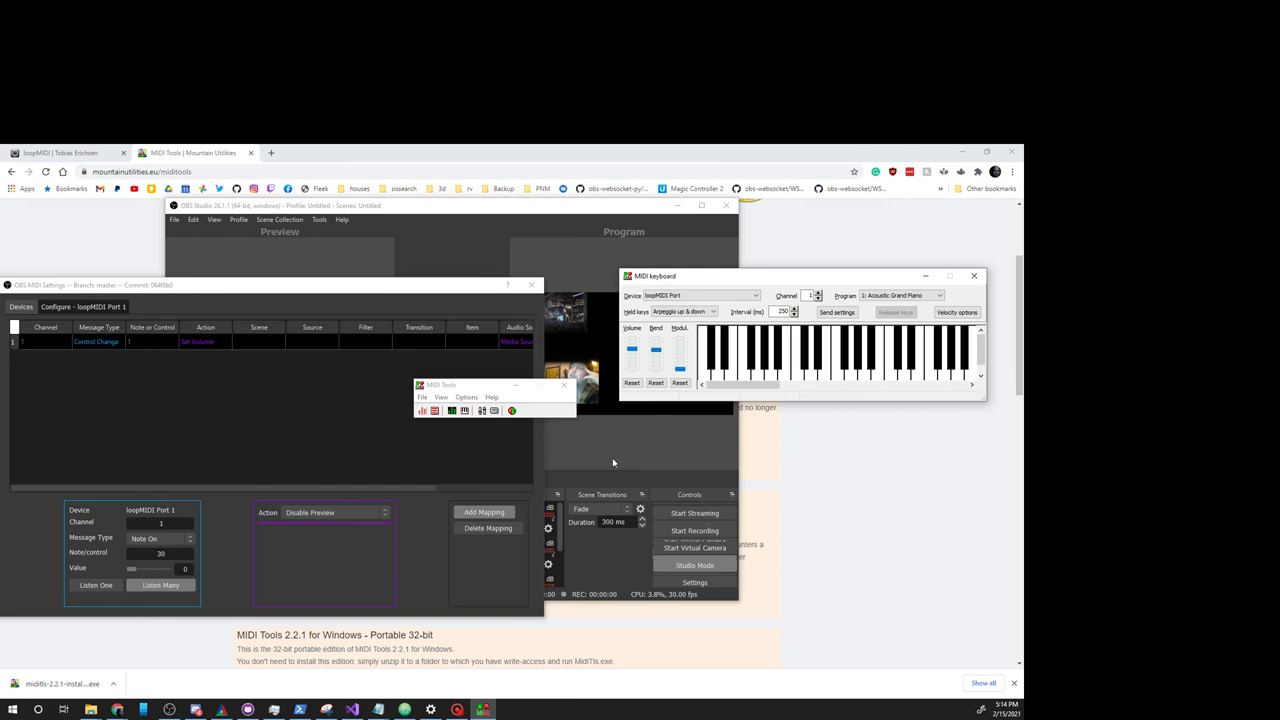
{"action": "key", "text": "z"}
Start Listen One and test it by playing several low notes on the virtual MIDI keyboard
{"action": "left_click", "coordinate": [619, 470]}
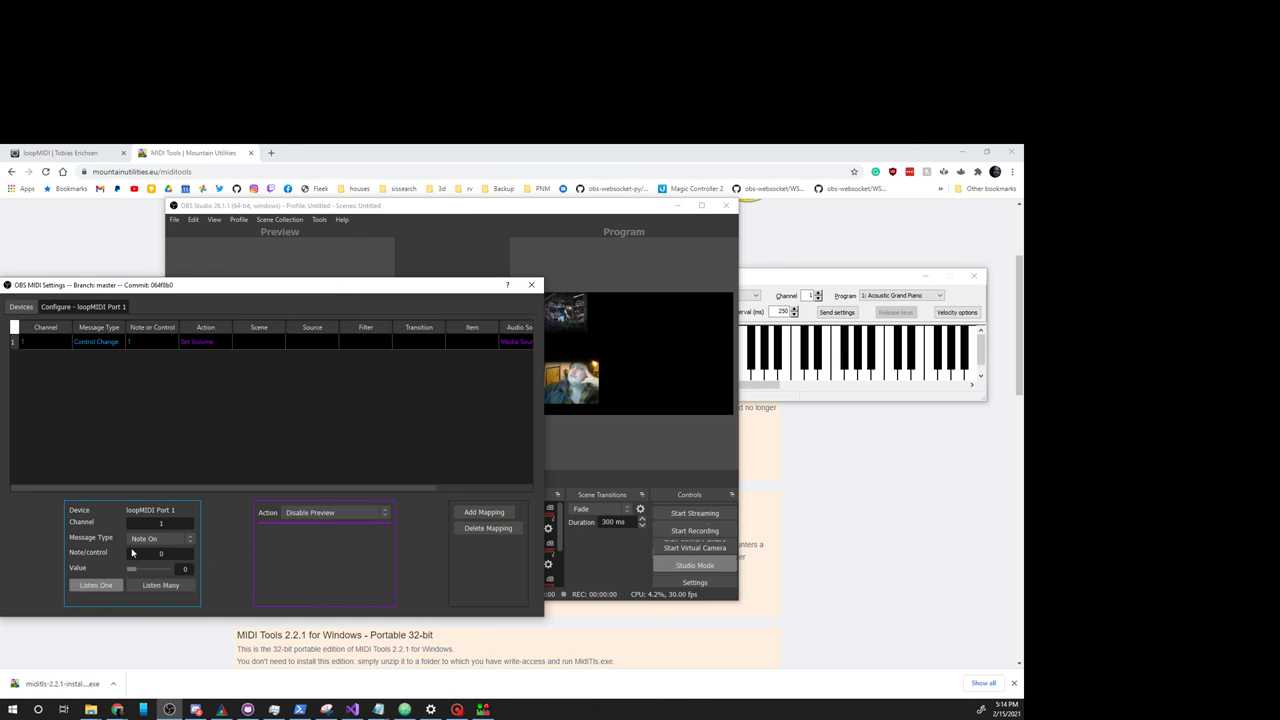
{"action": "left_click", "coordinate": [880, 272]}
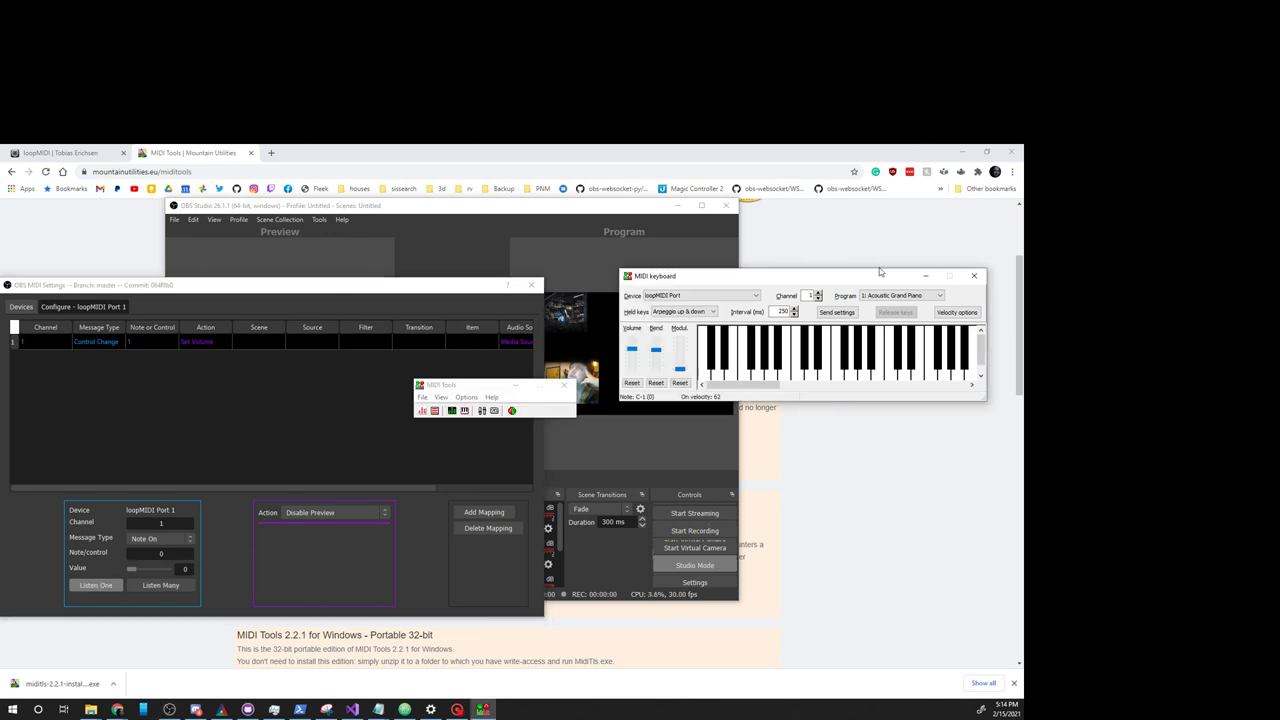
{"action": "left_click", "coordinate": [705, 361]}
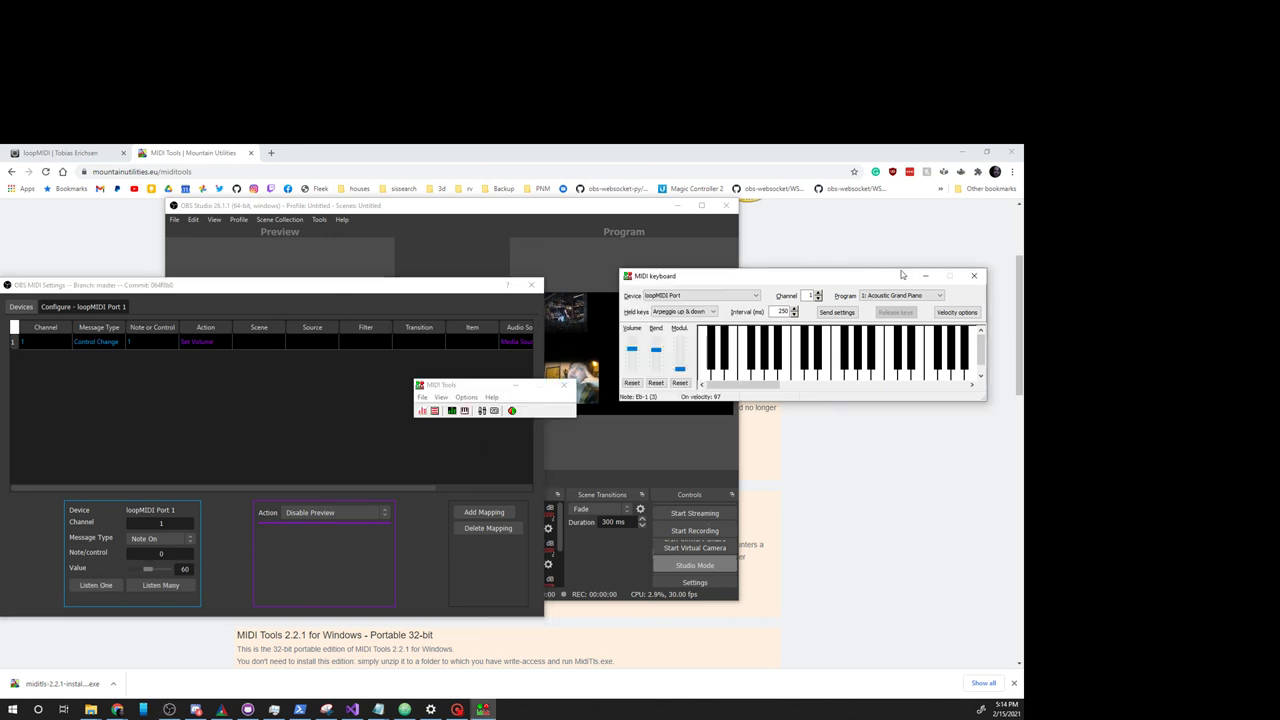
{"action": "left_click", "coordinate": [713, 364]}
{"action": "left_click", "coordinate": [713, 364]}
Capture the Db-1 note with Listen Many, add a Note On mapping for it with the Disable Preview action, and select the new mapping
{"action": "left_click", "coordinate": [160, 585]}
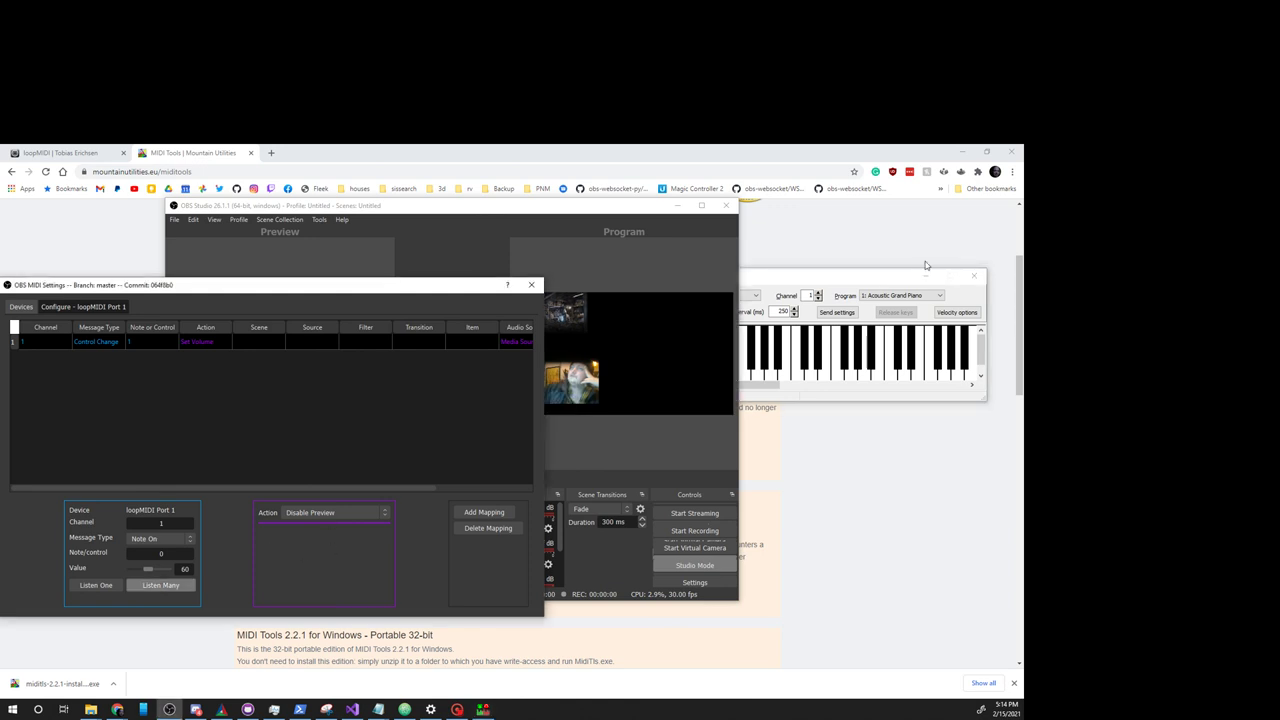
{"action": "left_click", "coordinate": [786, 280]}
{"action": "left_click", "coordinate": [711, 345]}
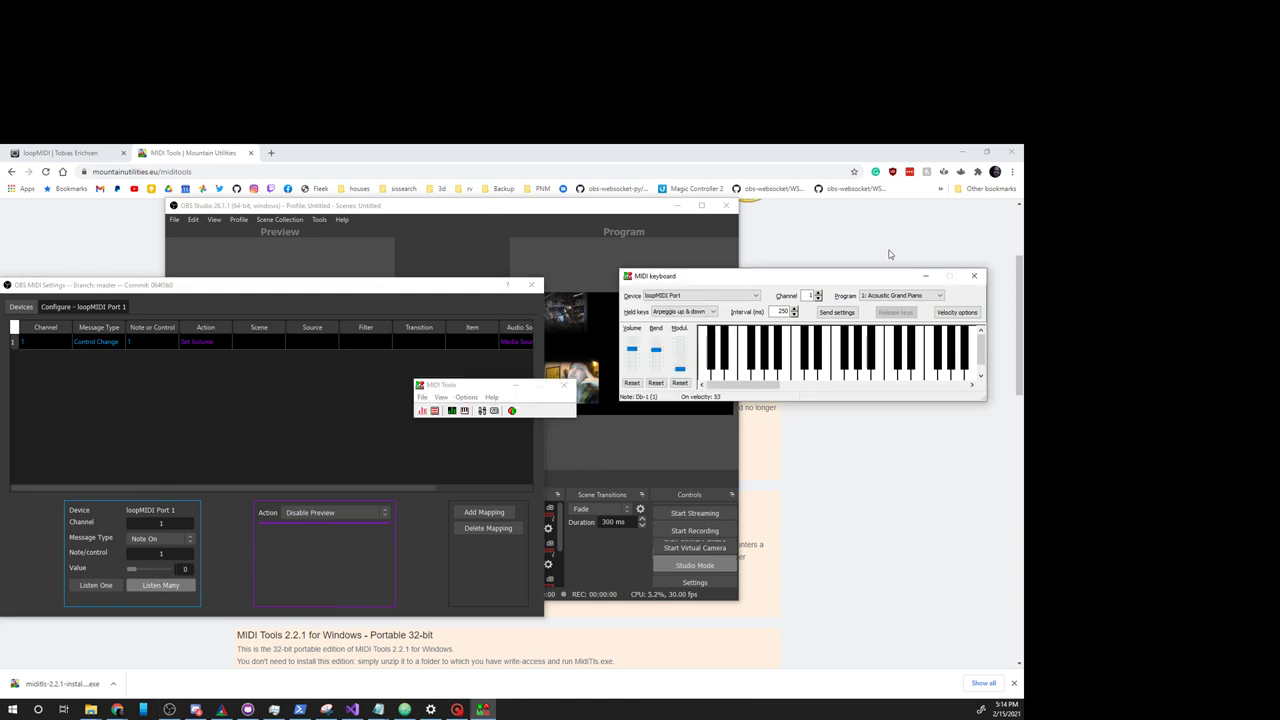
{"action": "left_click", "coordinate": [484, 512]}
{"action": "left_click", "coordinate": [484, 512]}
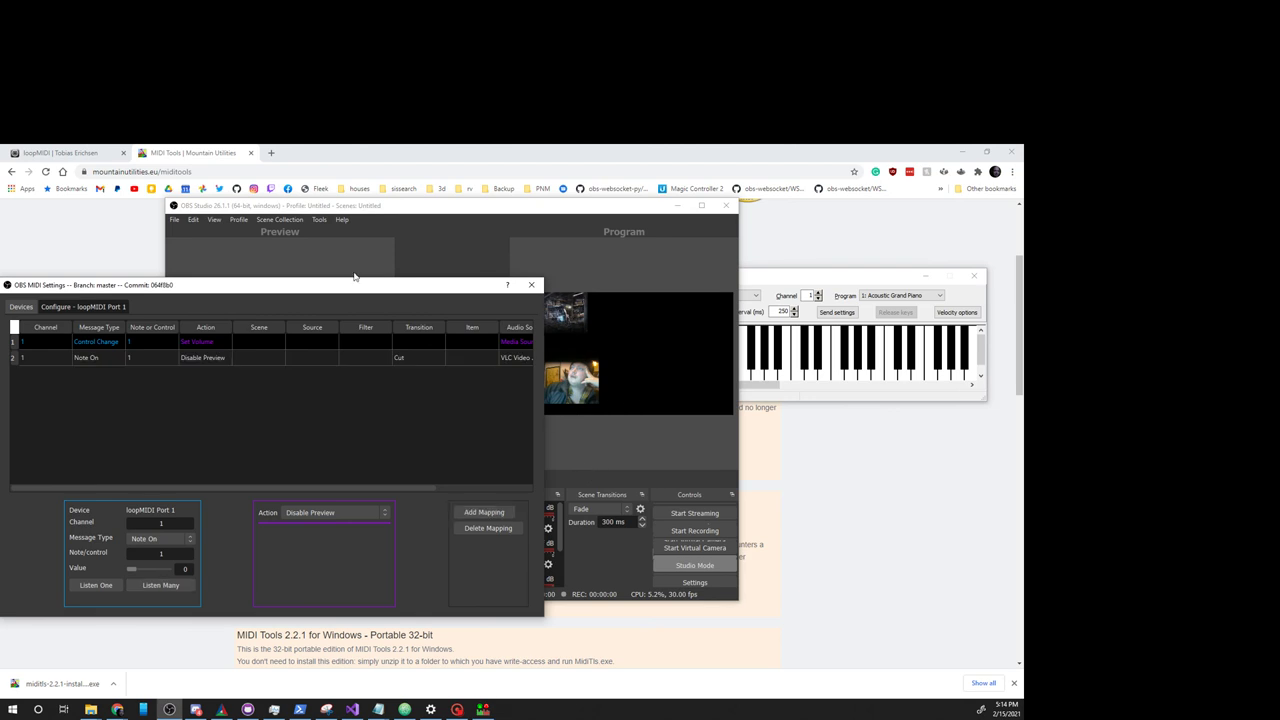
{"action": "left_click", "coordinate": [269, 356]}
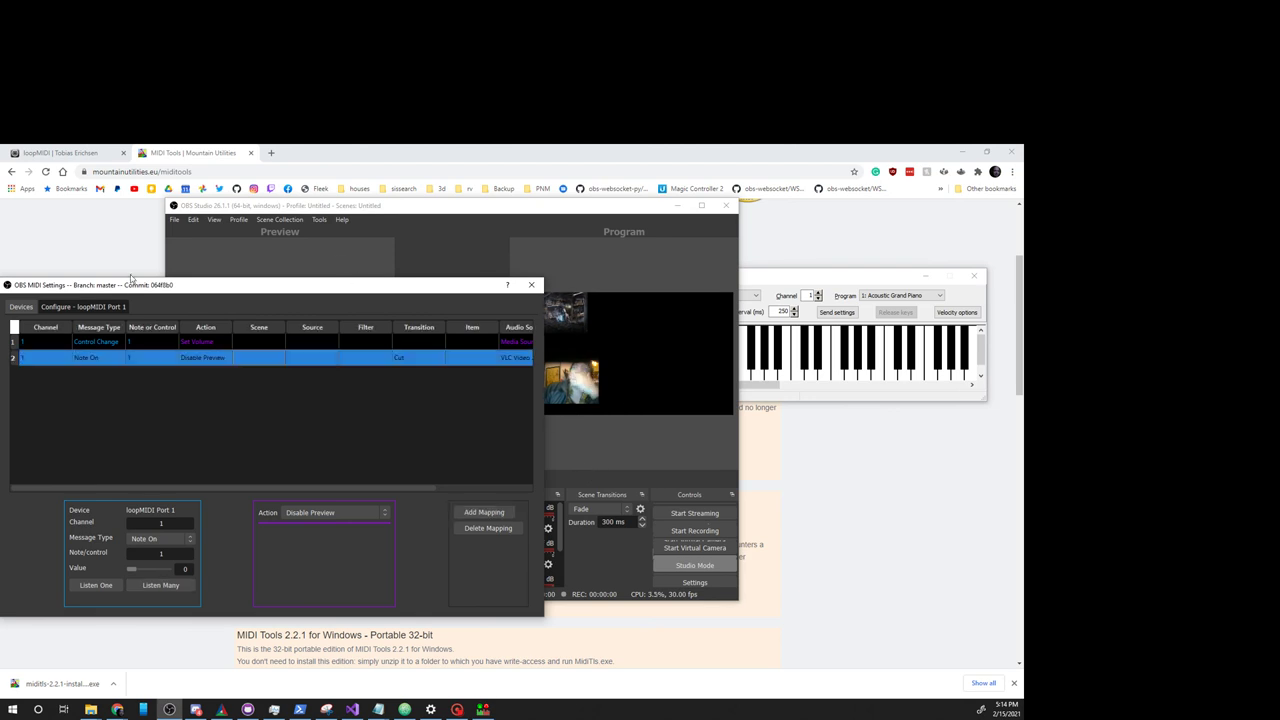
Play the lowest visible black key on the MIDI keyboard to test the Disable Preview mapping, and close the OBS MIDI settings
{"action": "left_click", "coordinate": [802, 288]}
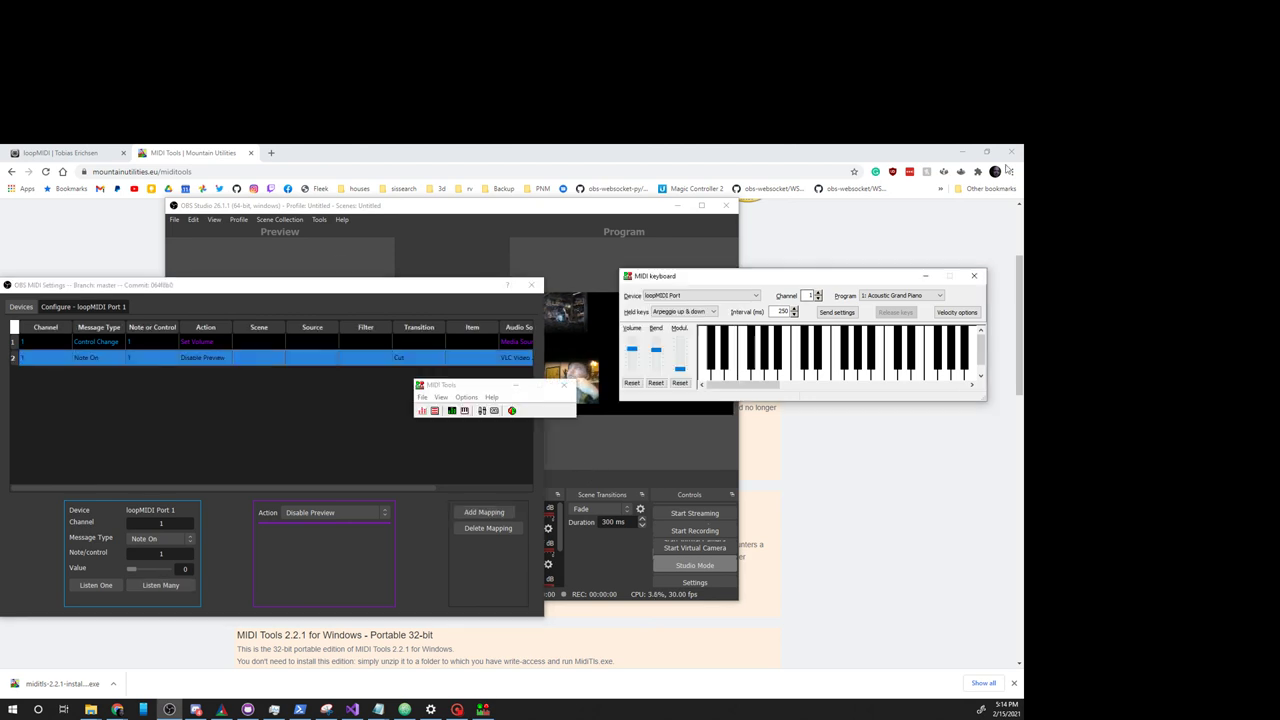
{"action": "left_click", "coordinate": [711, 347]}
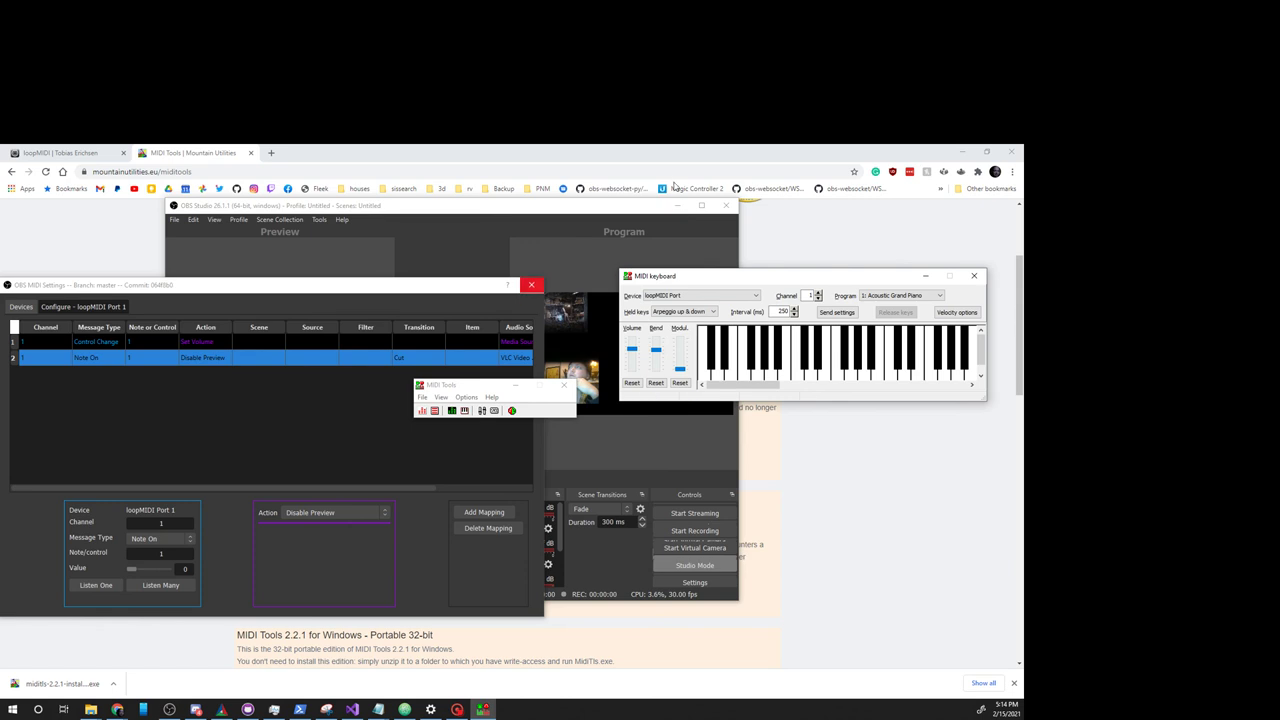
{"action": "left_click", "coordinate": [531, 284]}
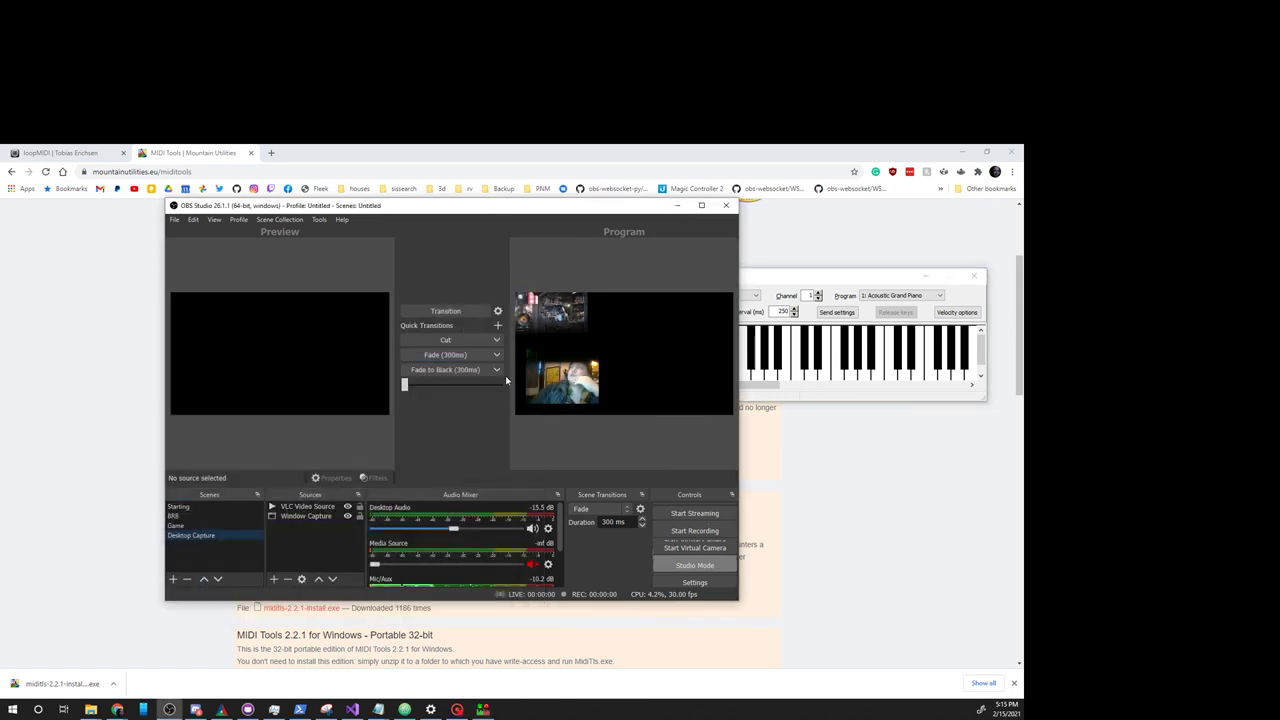
{"action": "key", "text": "alt+Tab"}
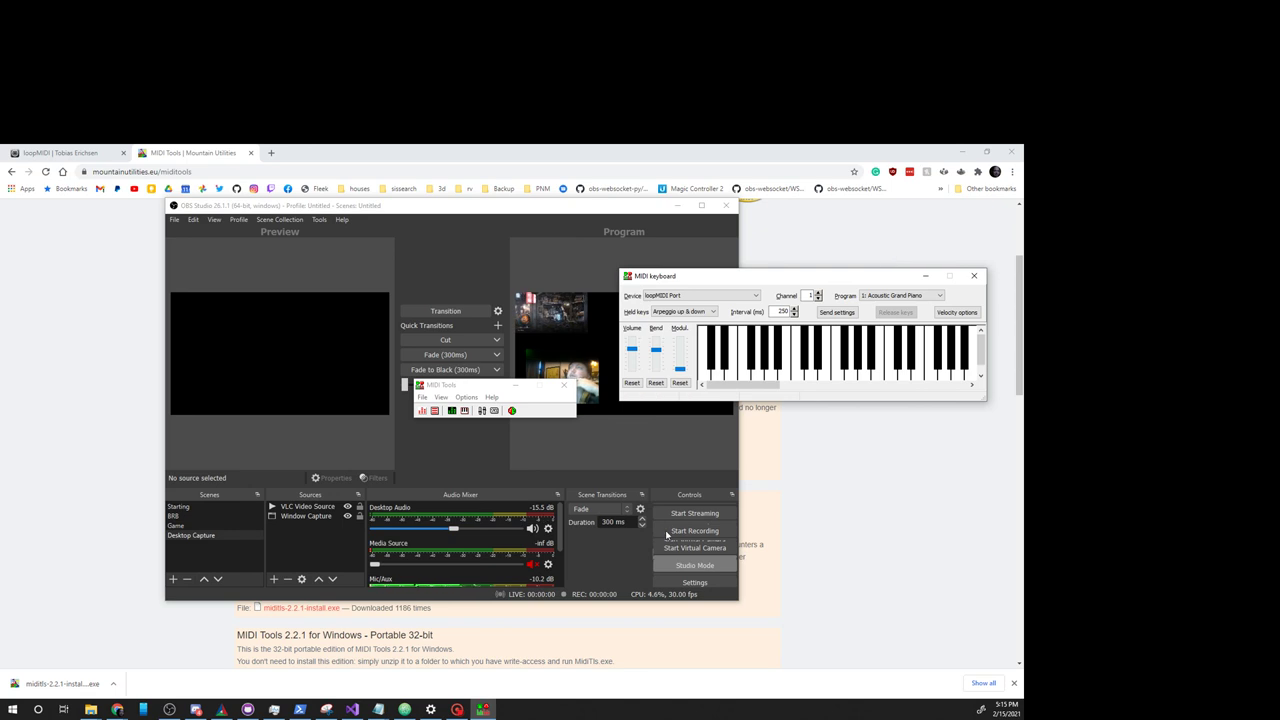
Reopen the OBS MIDI settings and capture the D-1 note from the MIDI keyboard with Listen Many
{"action": "left_click", "coordinate": [319, 219]}
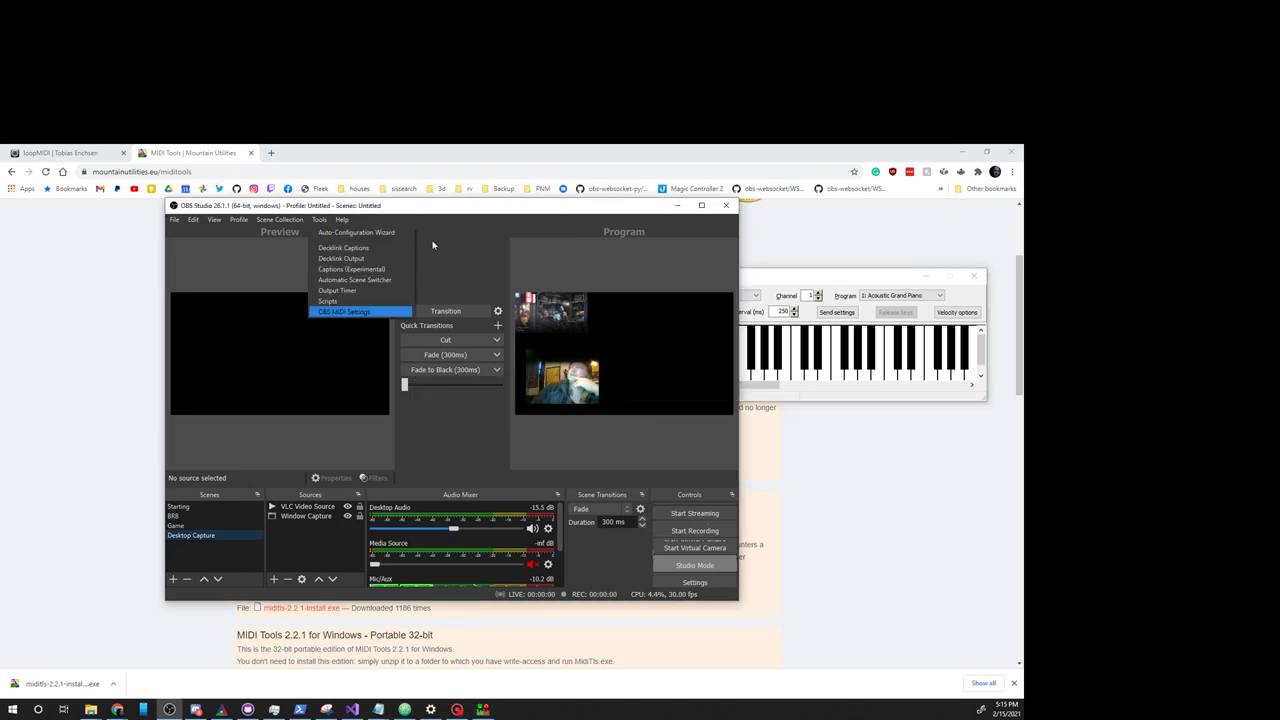
{"action": "left_click", "coordinate": [350, 312]}
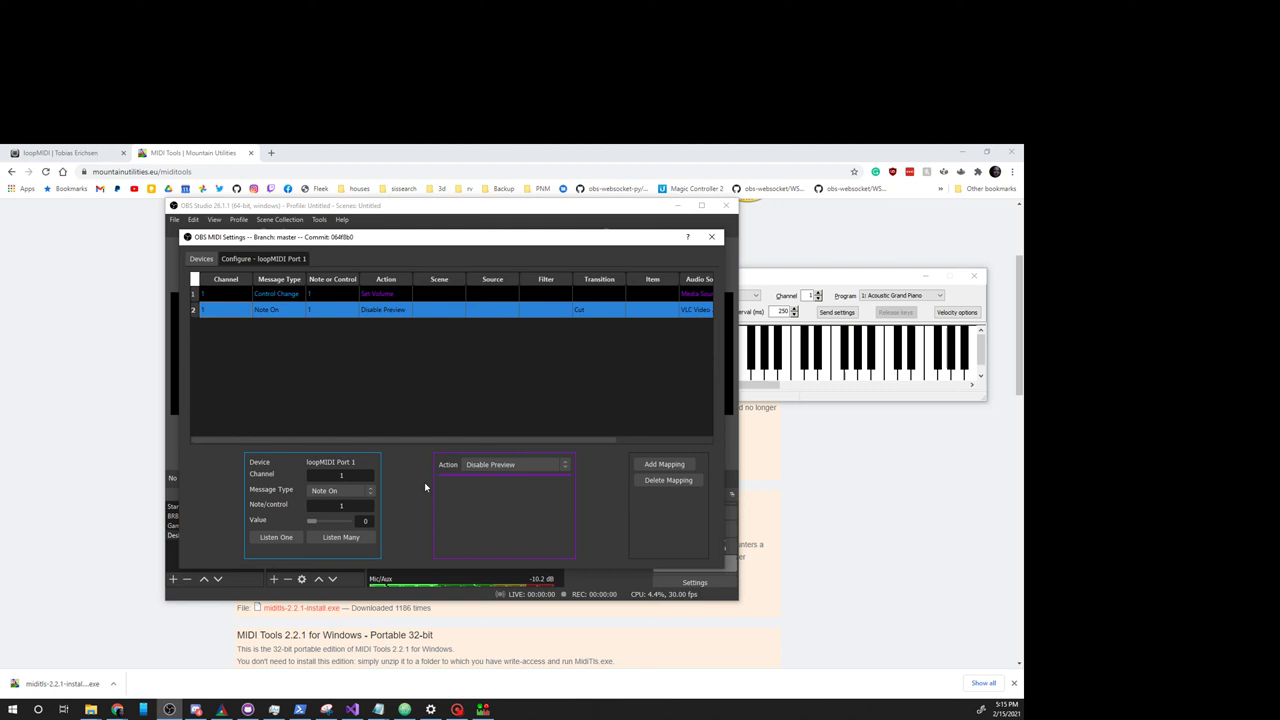
{"action": "key", "text": "alt+Tab"}
{"action": "key", "text": "s"}
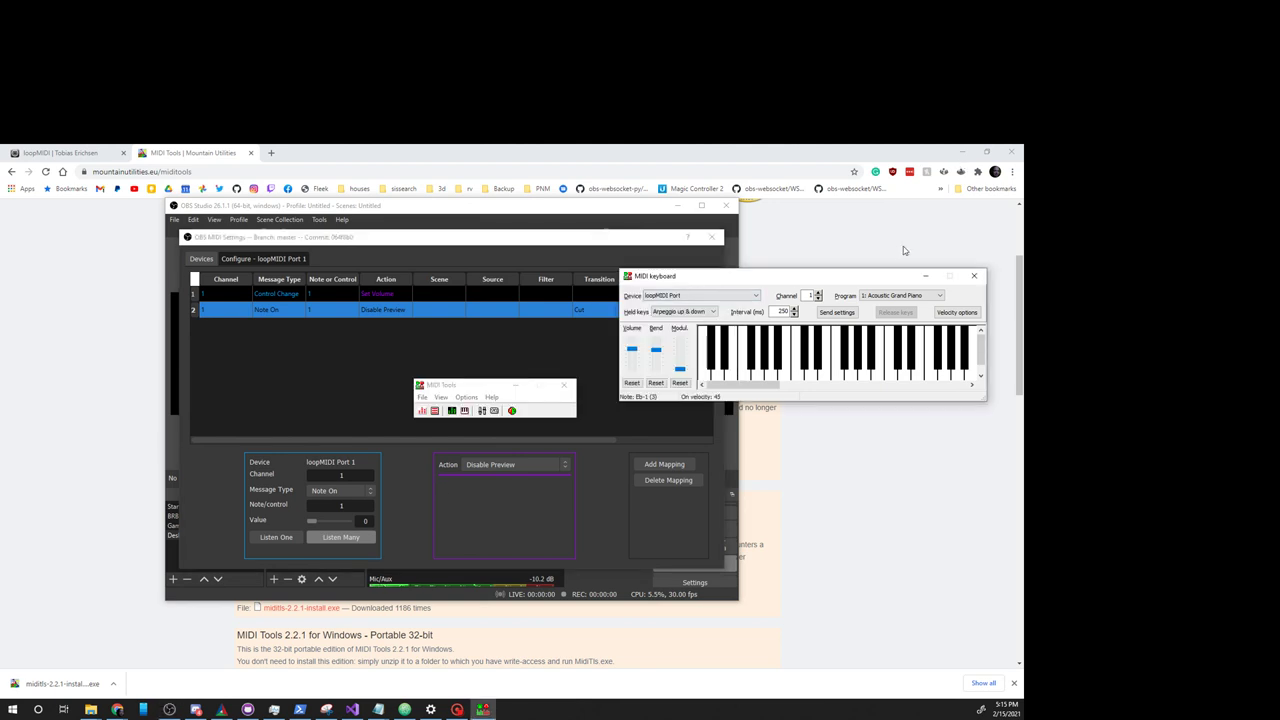
{"action": "key", "text": "x"}
Add a Note On mapping for note 2 with the Toggle Mute action on the Media Source audio
{"action": "left_click", "coordinate": [517, 466]}
{"action": "scroll", "coordinate": [514, 500], "scroll_direction": "down", "scroll_amount": 5}
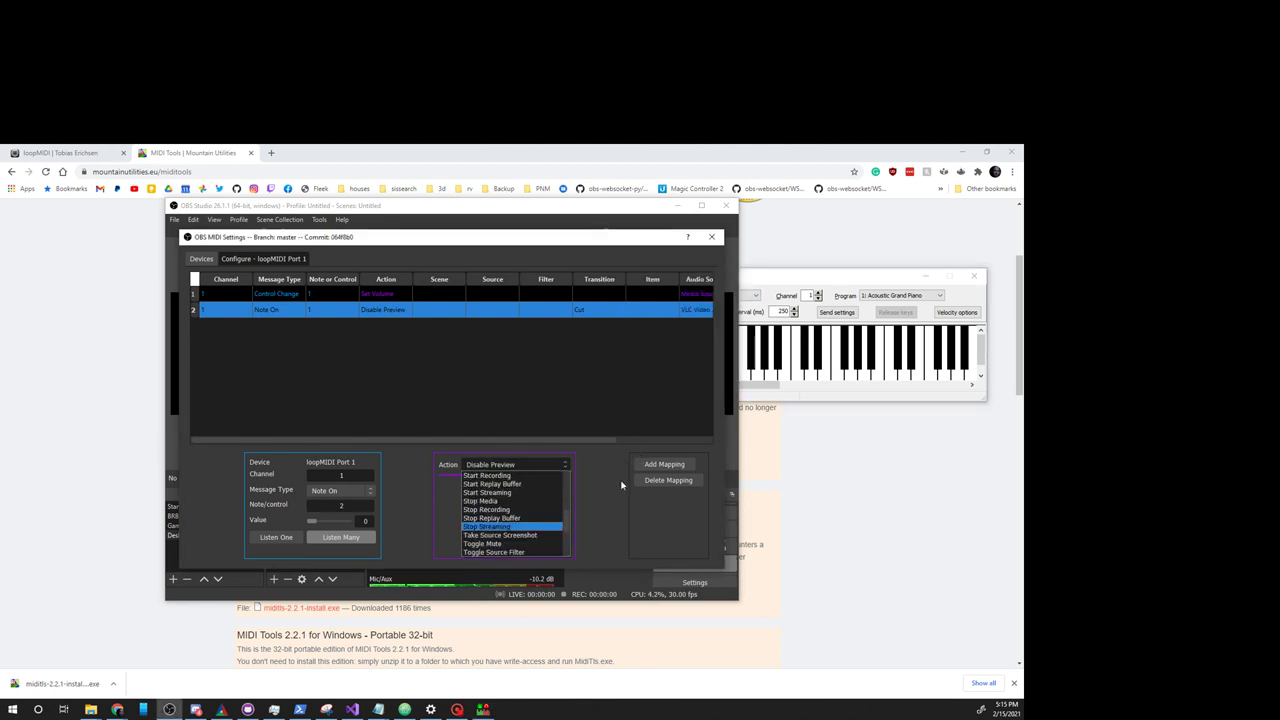
{"action": "key", "text": "Down"}
{"action": "key", "text": "Down"}
{"action": "key", "text": "Return"}
{"action": "left_click", "coordinate": [514, 491]}
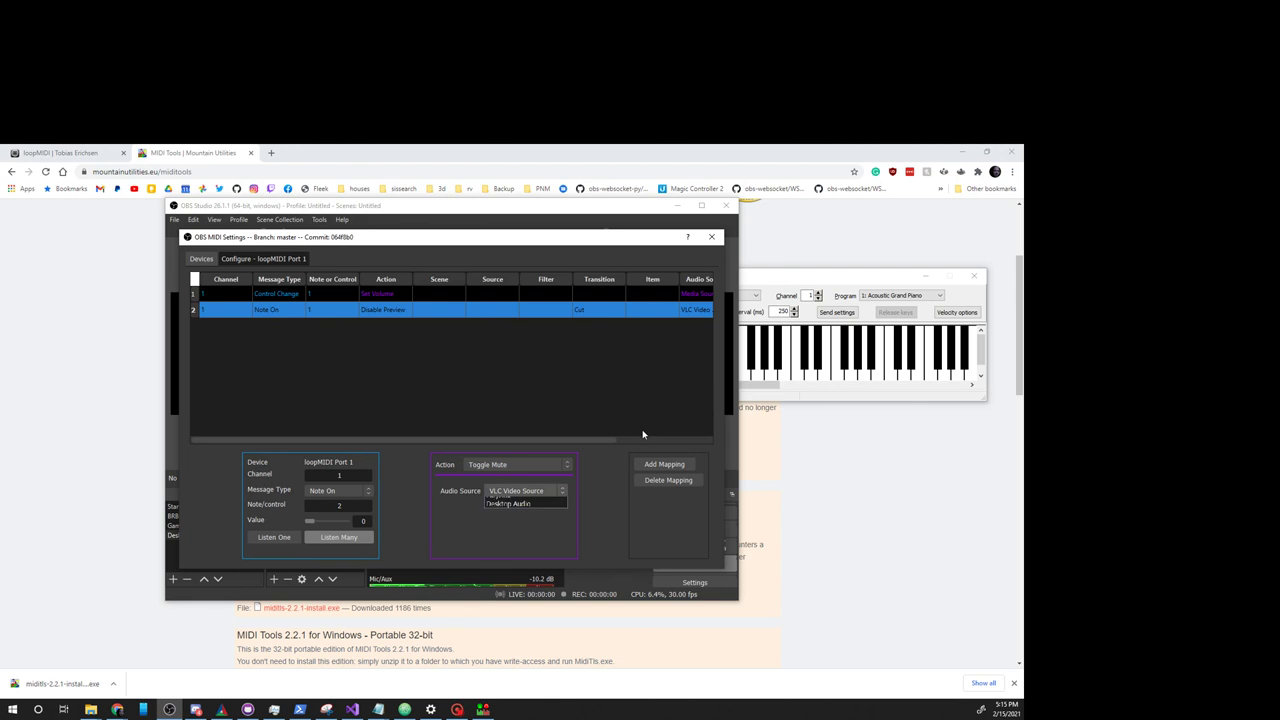
{"action": "left_click", "coordinate": [514, 519]}
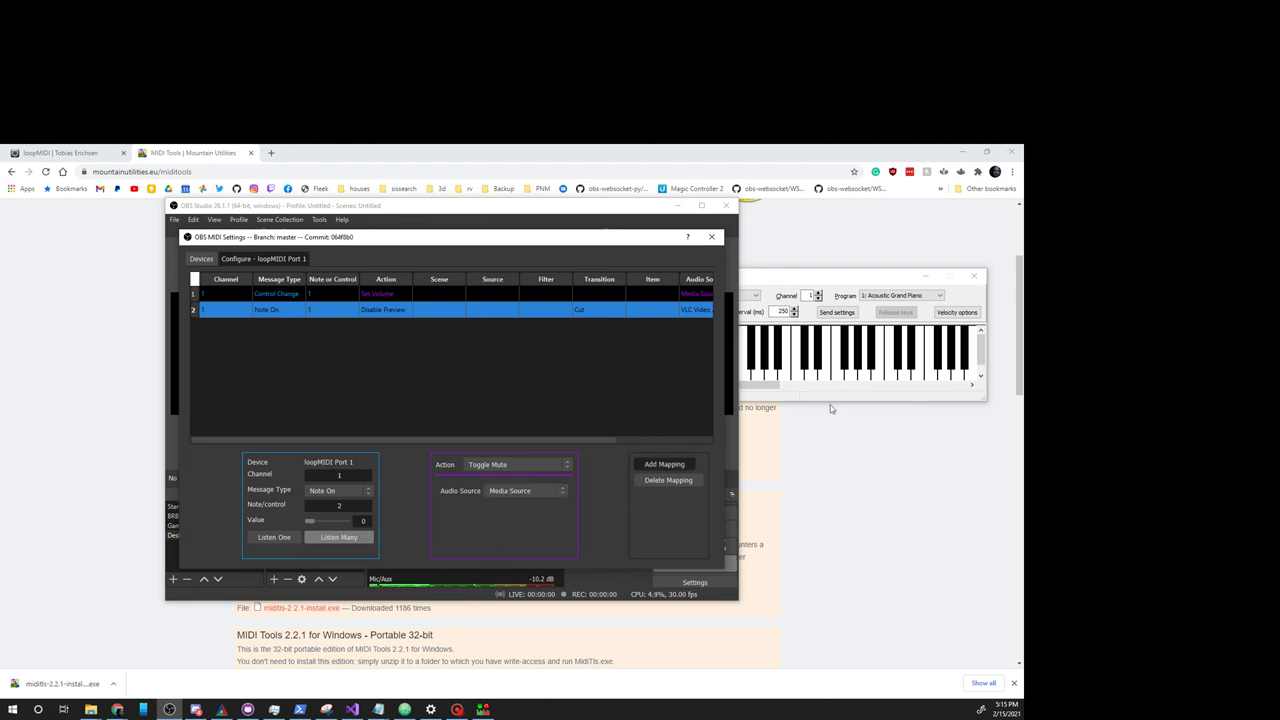
{"action": "left_click", "coordinate": [664, 465]}
Close the OBS MIDI settings and play D-1 repeatedly on the MIDI keyboard to test toggling the Media Source mute
{"action": "left_click", "coordinate": [712, 237]}
{"action": "left_click", "coordinate": [780, 273]}
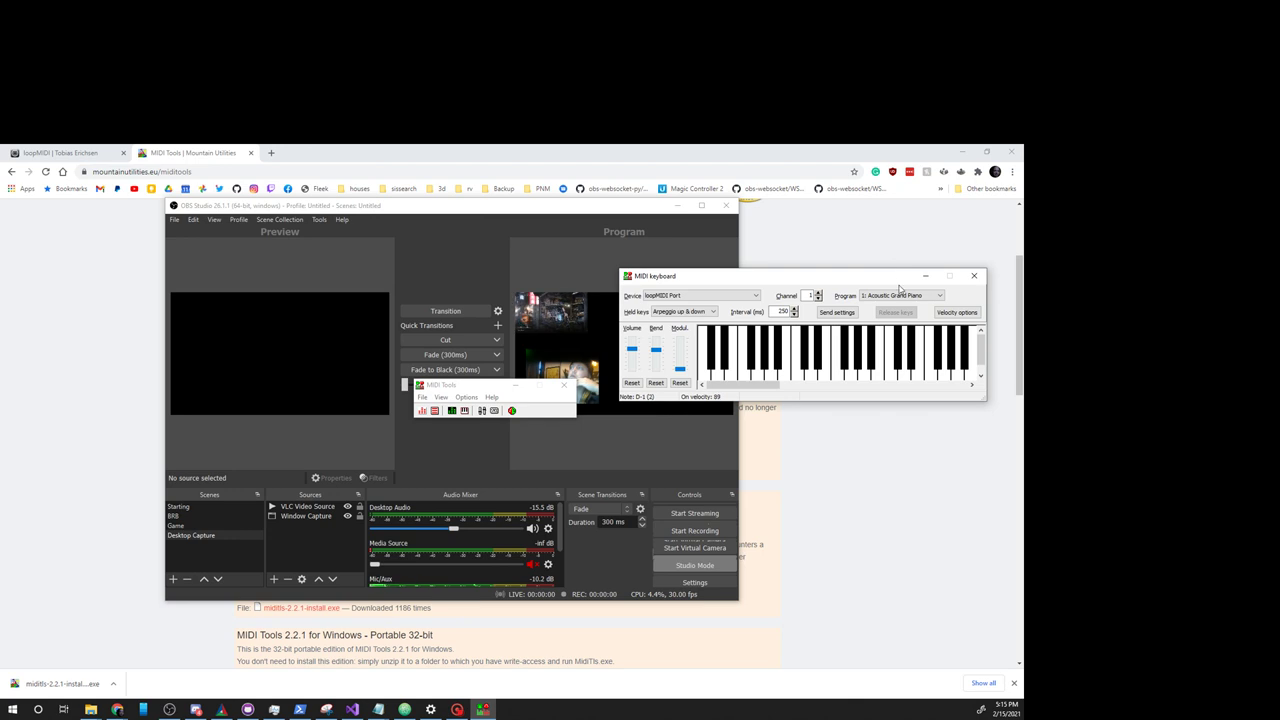
{"action": "key", "text": "x"}
{"action": "key", "text": "x"}
{"action": "key", "text": "x"}
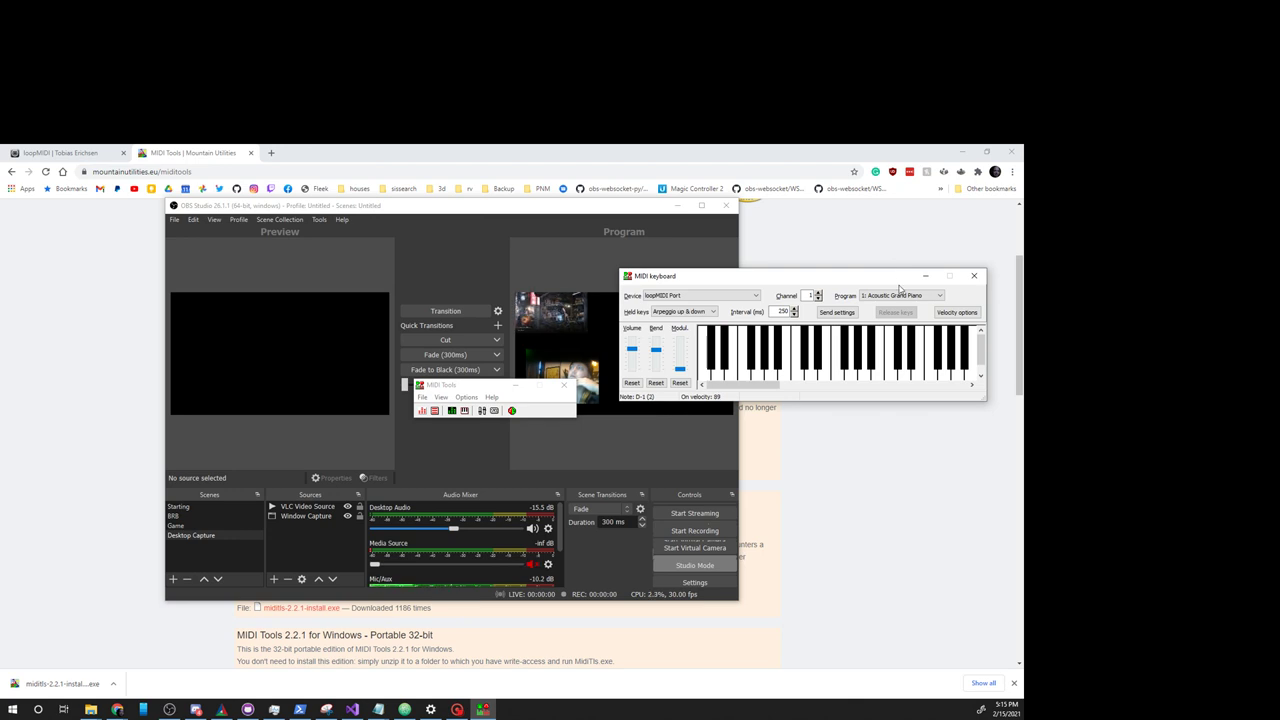
{"action": "key", "text": "x"}
{"action": "key", "text": "x"}
{"action": "key", "text": "x"}
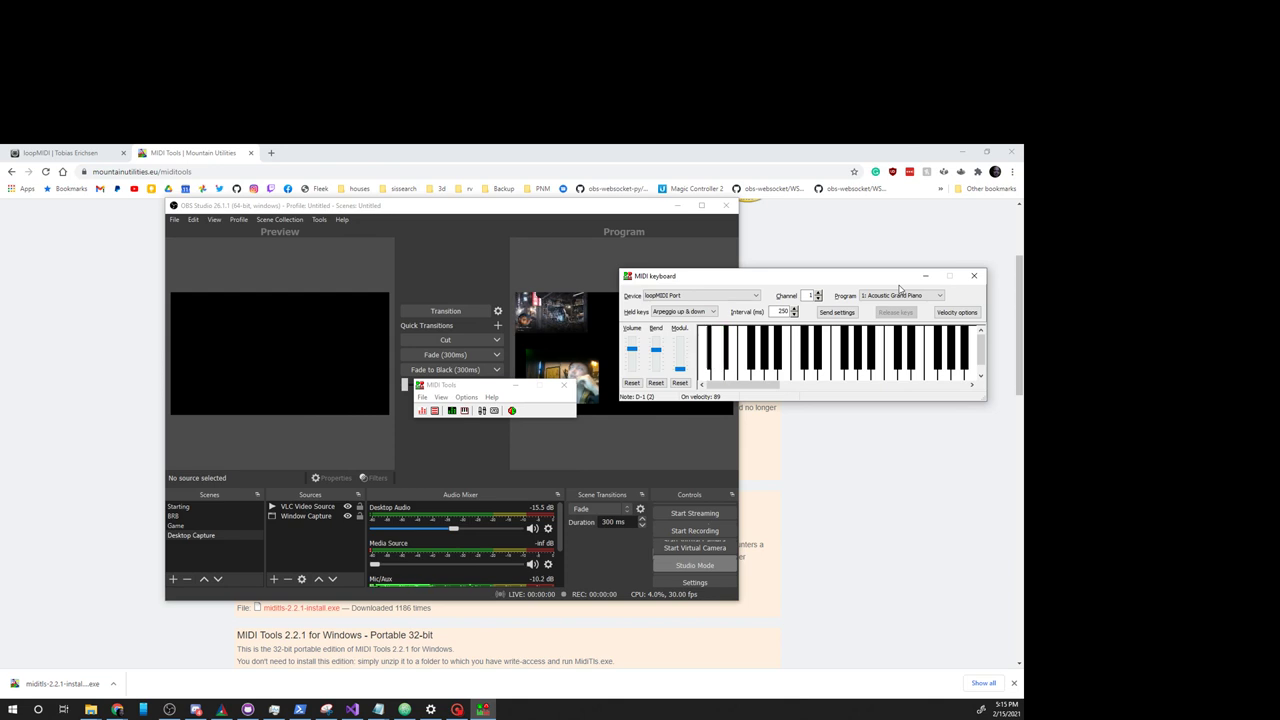
{"action": "key", "text": "x"}
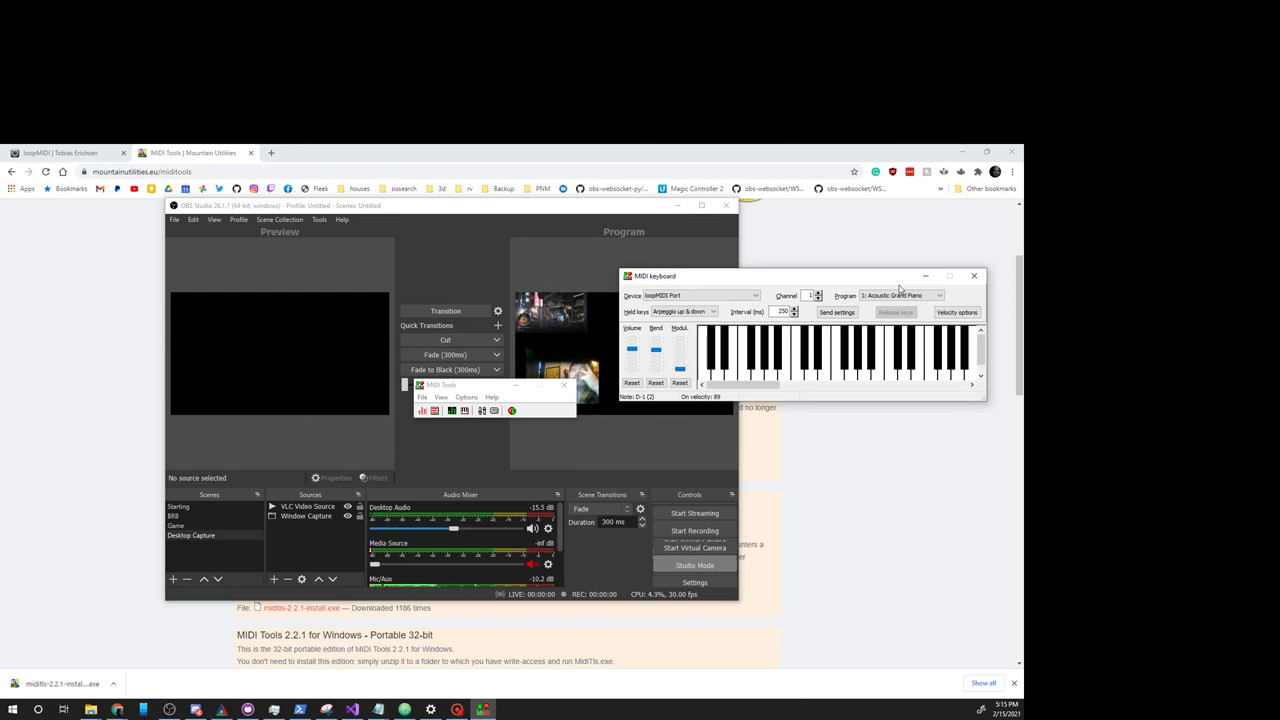
{"action": "key", "text": "x"}
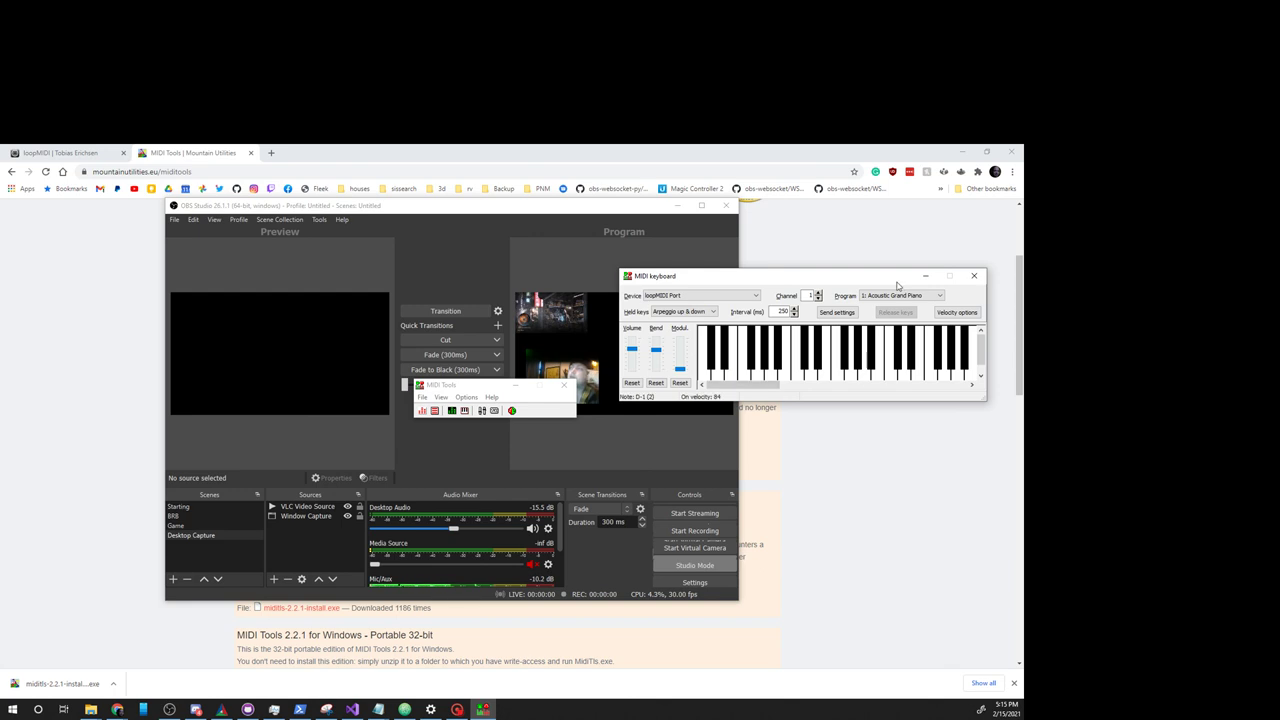
{"action": "key", "text": "x"}
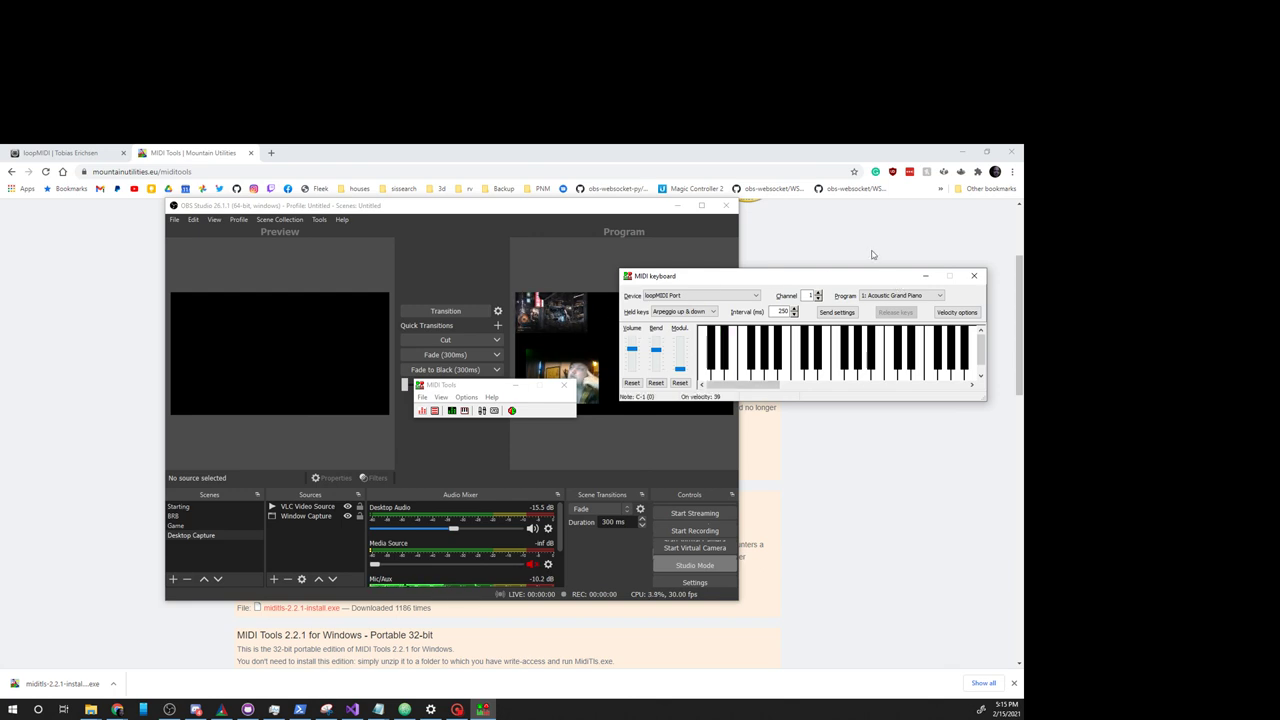
Move the MIDI keyboard's modulation slider up and down to test the volume mapping, leaving Media Source at about -2.1 dB
{"action": "scroll", "coordinate": [850, 279], "scroll_direction": "up", "scroll_amount": 2}
{"action": "scroll", "coordinate": [848, 277], "scroll_direction": "up", "scroll_amount": 4}
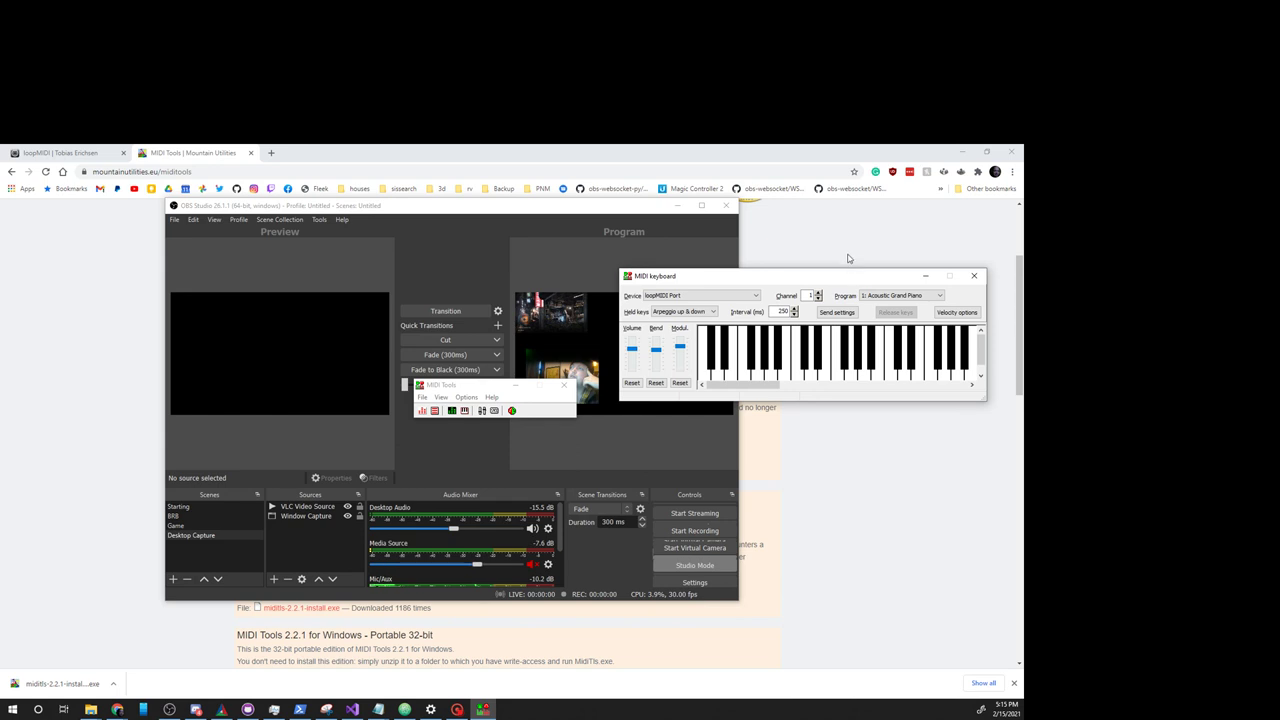
{"action": "scroll", "coordinate": [847, 265], "scroll_direction": "down", "scroll_amount": 3}
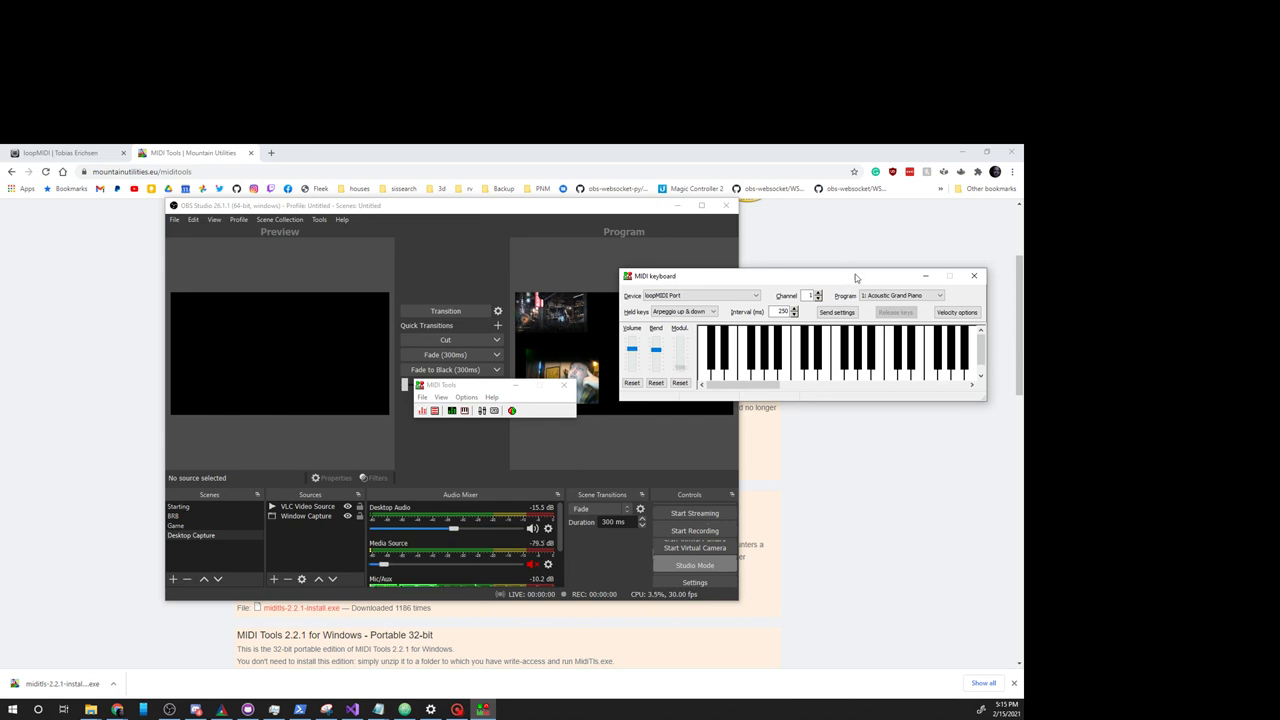
{"action": "left_click_drag", "start_coordinate": [680, 359], "coordinate": [680, 340]}
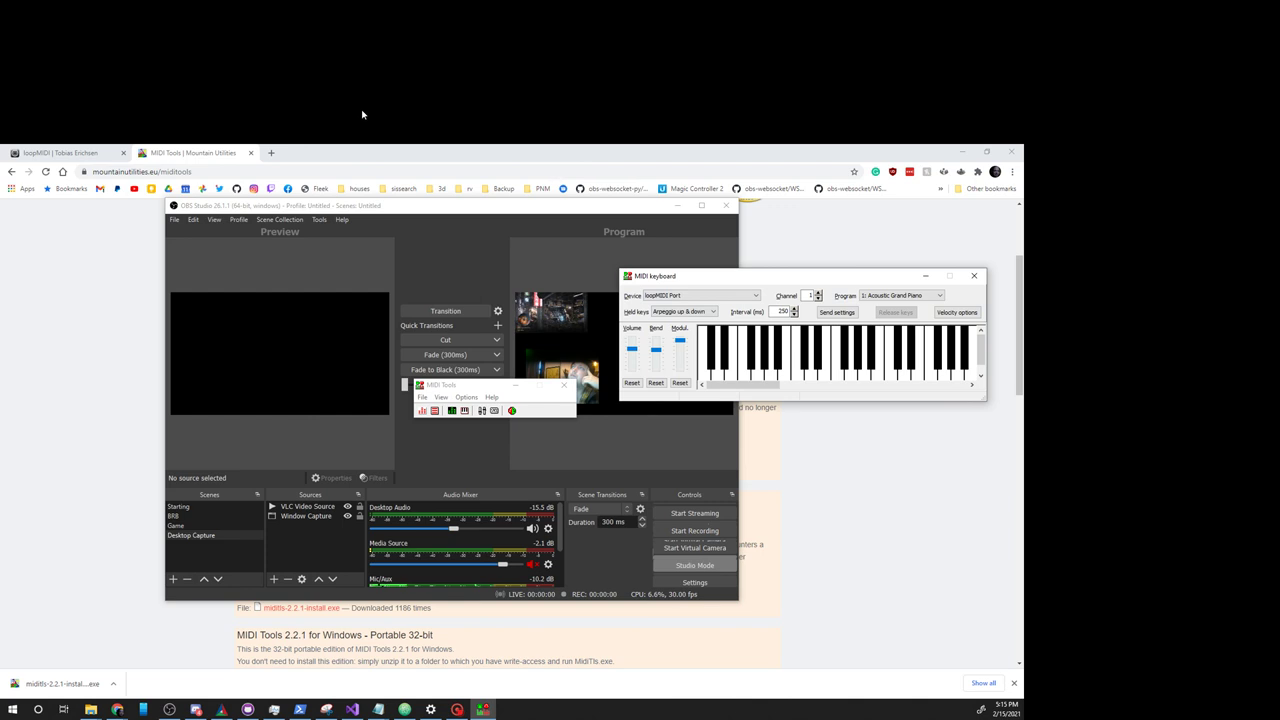